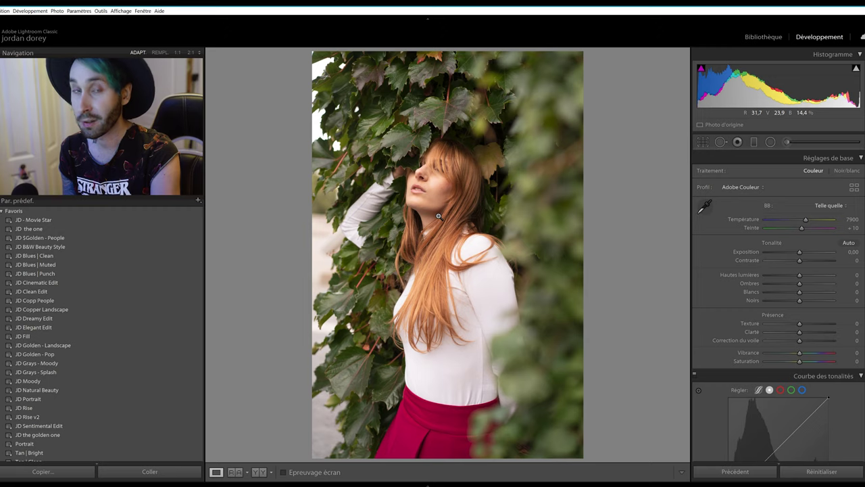
Step: Straighten the ivy portrait to a 0.40 angle and apply the crop
{"action": "left_click", "coordinate": [701, 144]}
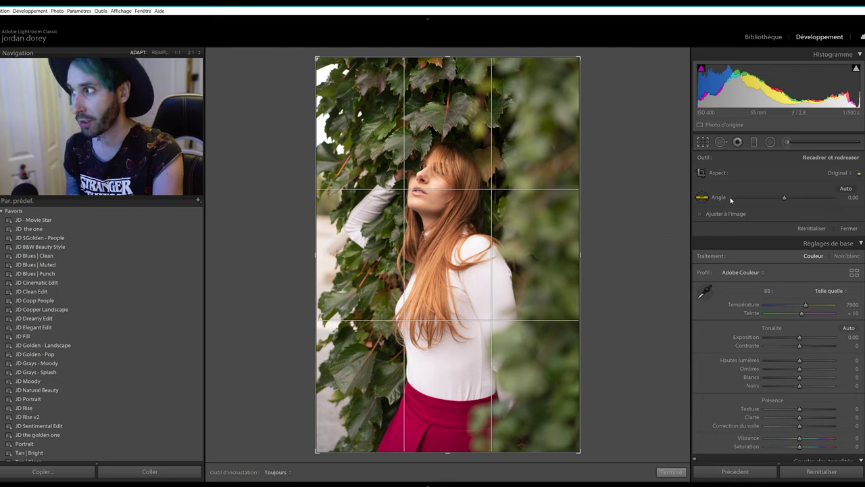
{"action": "left_click", "coordinate": [784, 198]}
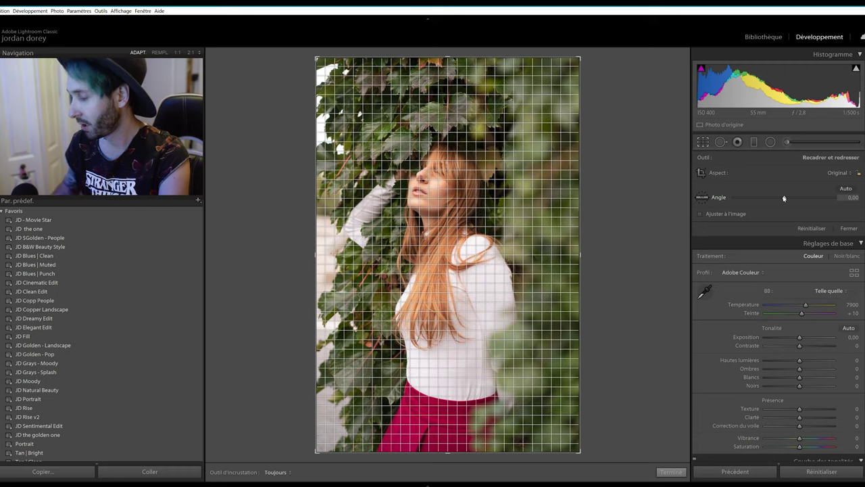
{"action": "left_click_drag", "start_coordinate": [784, 198], "coordinate": [785, 198]}
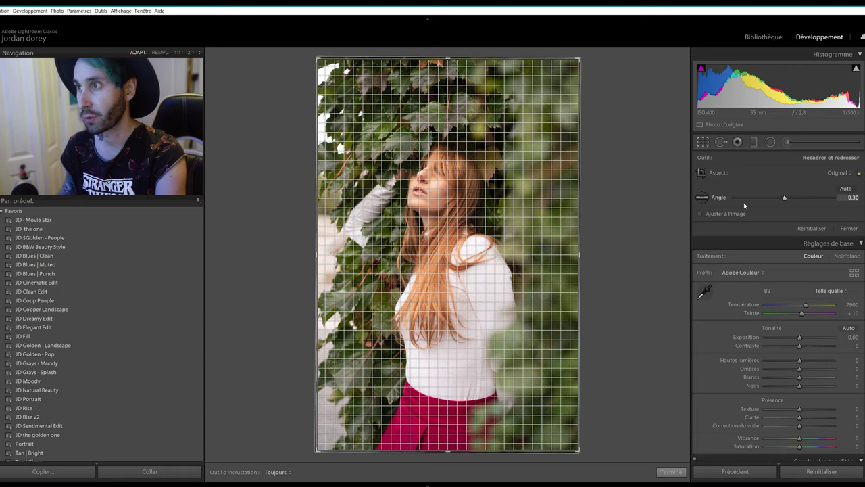
{"action": "left_click_drag", "start_coordinate": [783, 199], "coordinate": [785, 198]}
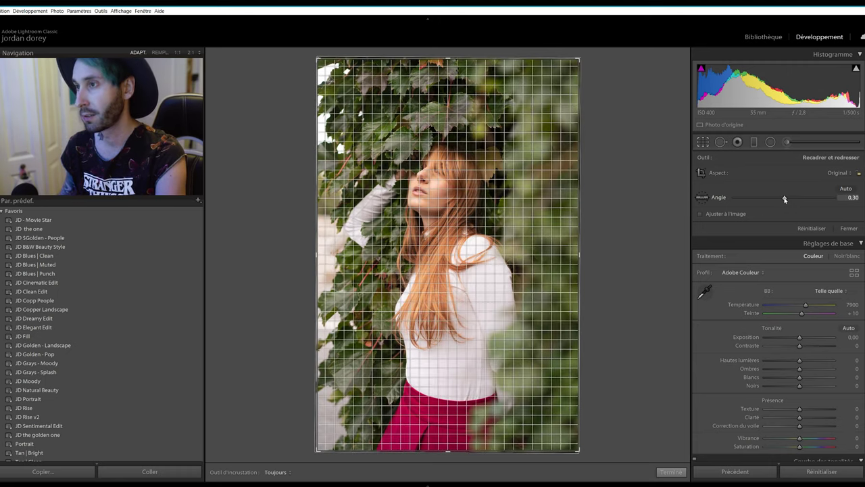
{"action": "left_click_drag", "start_coordinate": [785, 198], "coordinate": [784, 198]}
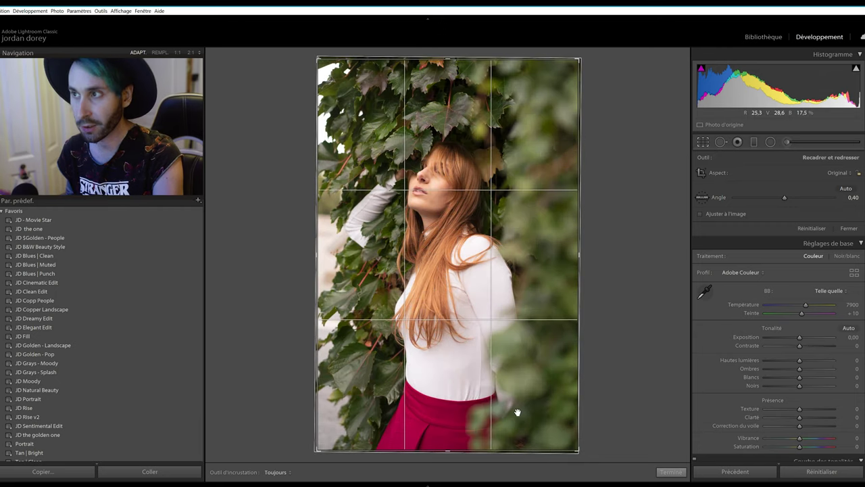
{"action": "left_click", "coordinate": [678, 474]}
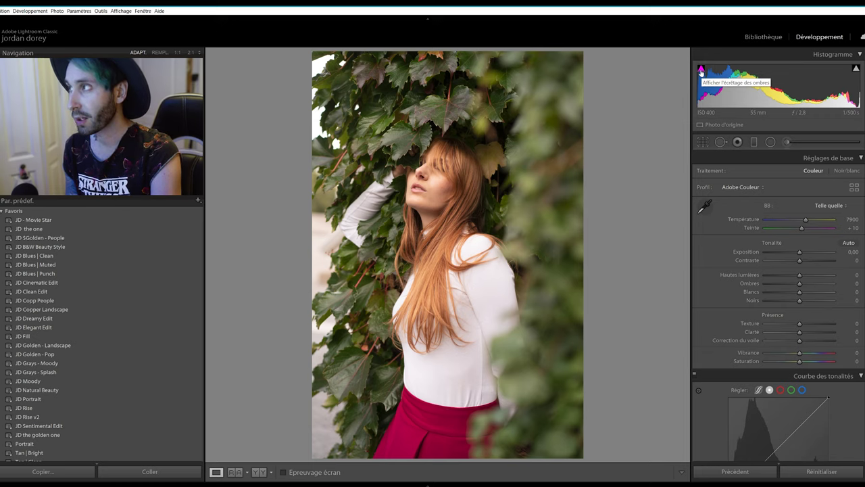
{"action": "left_click", "coordinate": [856, 70]}
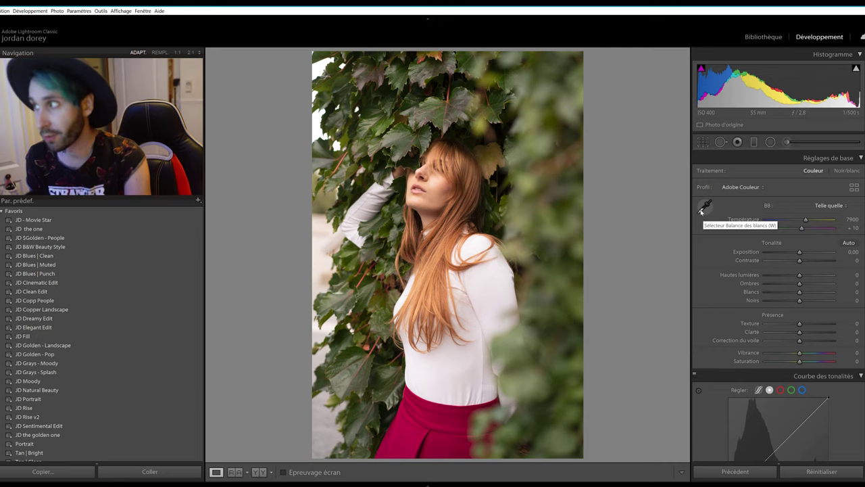
{"action": "left_click", "coordinate": [703, 208]}
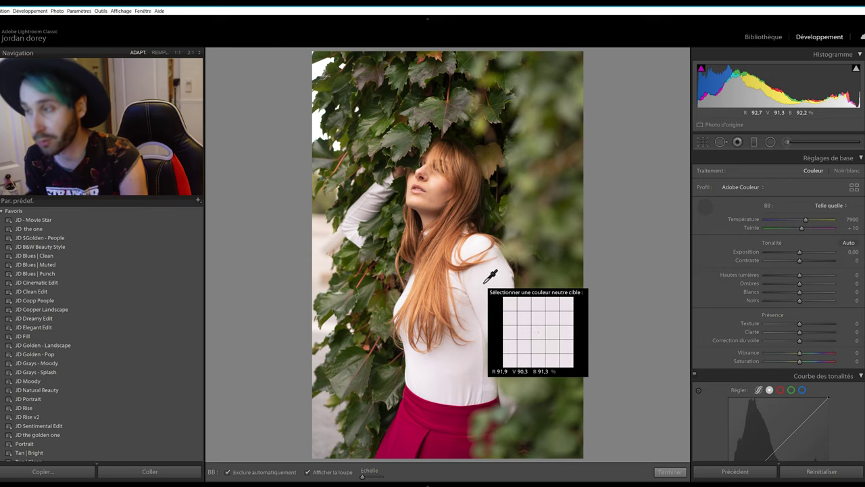
{"action": "left_click", "coordinate": [485, 282]}
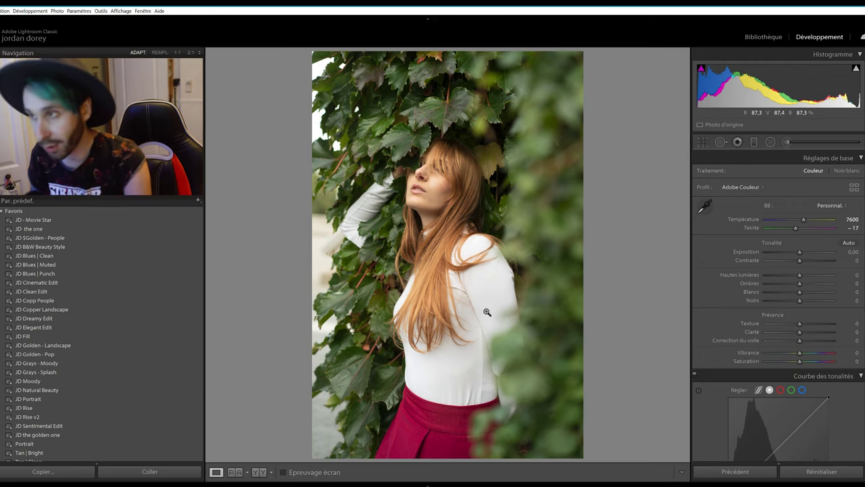
{"action": "key", "text": "ctrl+z"}
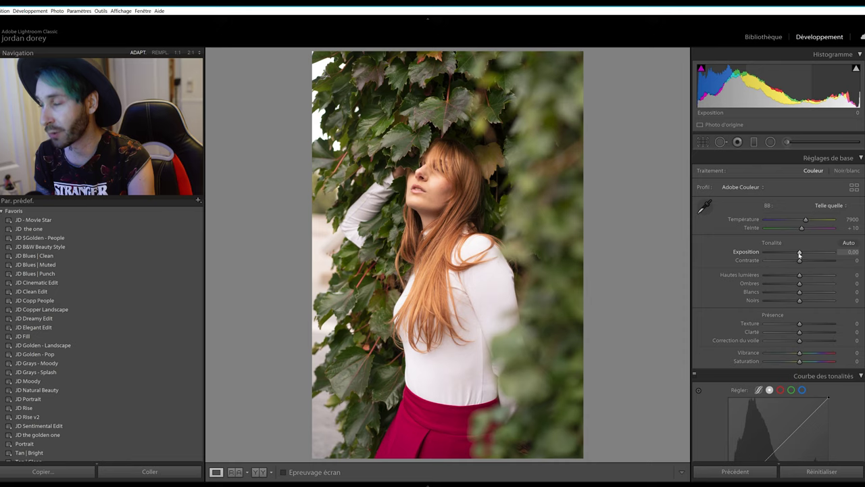
Step: Keep exposure at 0 and set contrast −15, highlights −35, shadows +2, whites −11, blacks +16
{"action": "mouse_move", "coordinate": [800, 253]}
{"action": "left_mouse_down"}
{"action": "mouse_move", "coordinate": [789, 254]}
{"action": "mouse_move", "coordinate": [799, 253]}
{"action": "left_mouse_up"}
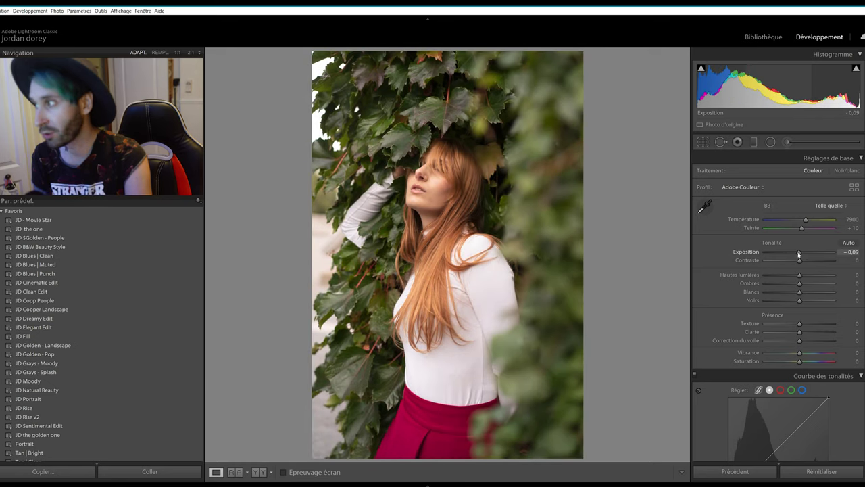
{"action": "left_click_drag", "start_coordinate": [799, 253], "coordinate": [799, 253]}
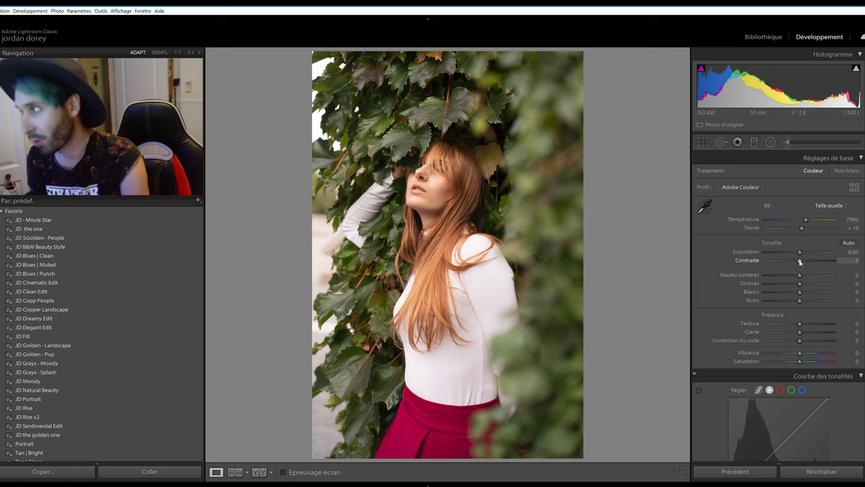
{"action": "left_click_drag", "start_coordinate": [800, 261], "coordinate": [795, 262]}
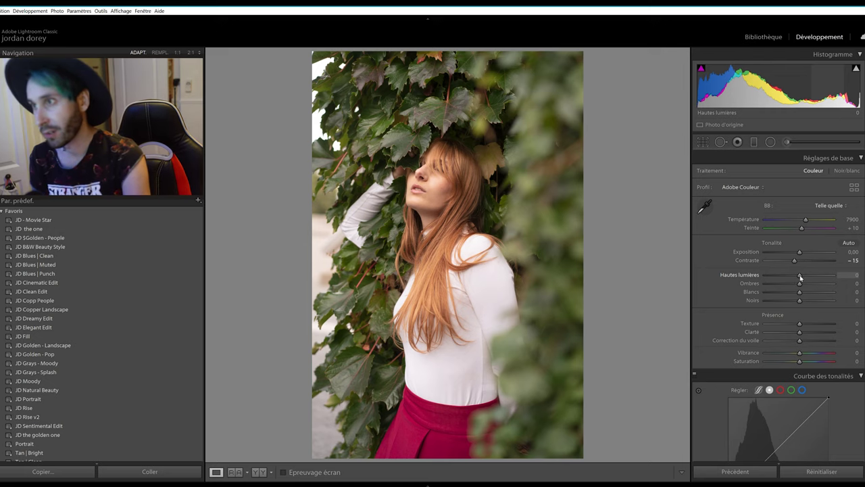
{"action": "left_click_drag", "start_coordinate": [800, 277], "coordinate": [791, 277]}
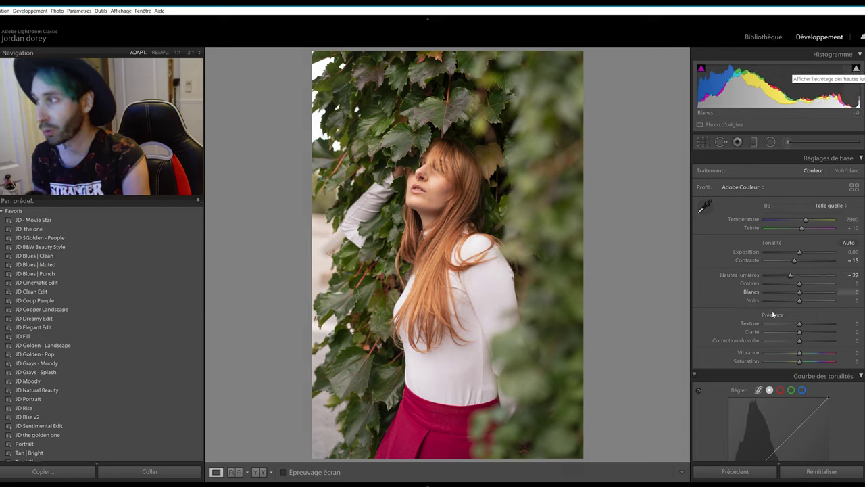
{"action": "left_click_drag", "start_coordinate": [791, 277], "coordinate": [786, 276]}
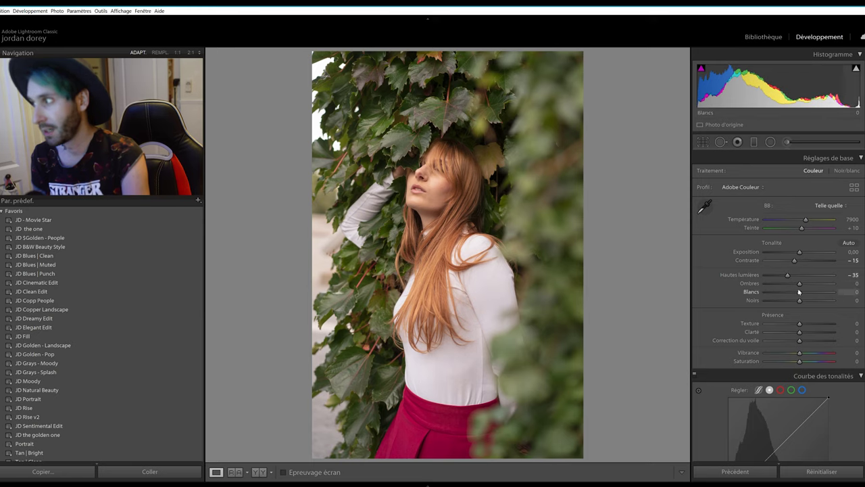
{"action": "left_click_drag", "start_coordinate": [800, 286], "coordinate": [796, 293]}
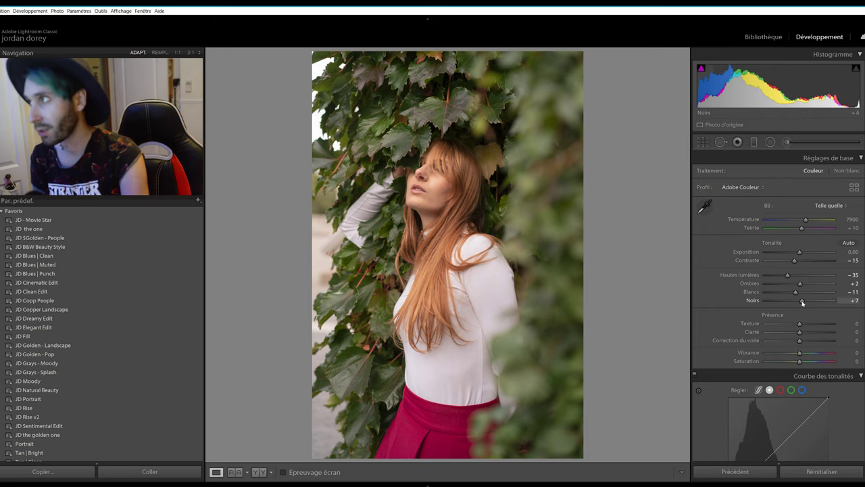
{"action": "left_click_drag", "start_coordinate": [802, 302], "coordinate": [805, 300]}
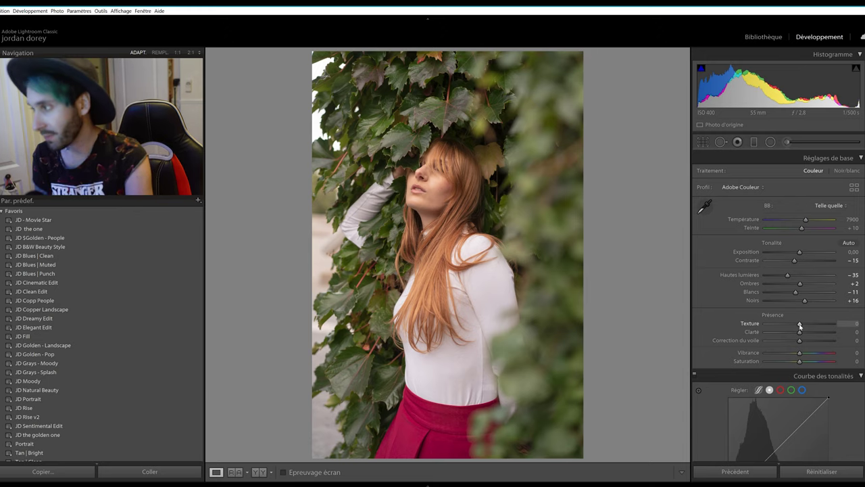
Step: Set Presence texture to +11 and dehaze to +5
{"action": "left_click_drag", "start_coordinate": [801, 325], "coordinate": [803, 326]}
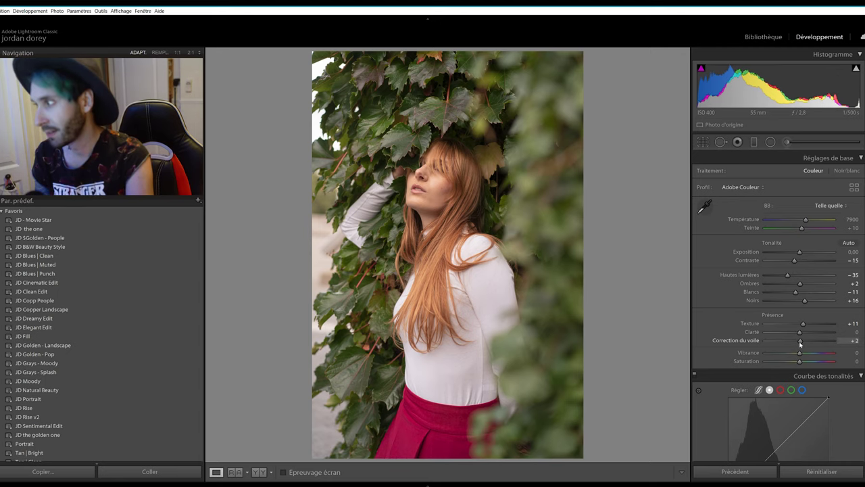
{"action": "left_click_drag", "start_coordinate": [801, 342], "coordinate": [803, 343]}
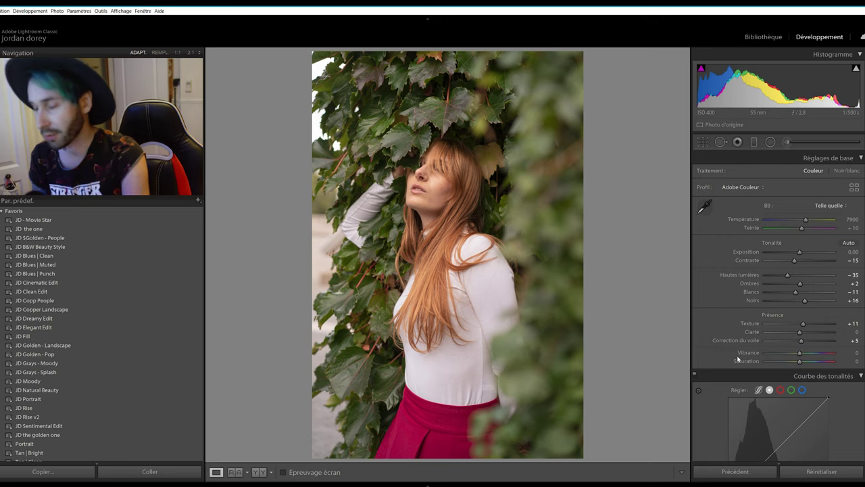
{"action": "scroll", "coordinate": [734, 355], "scroll_direction": "down", "scroll_amount": 3}
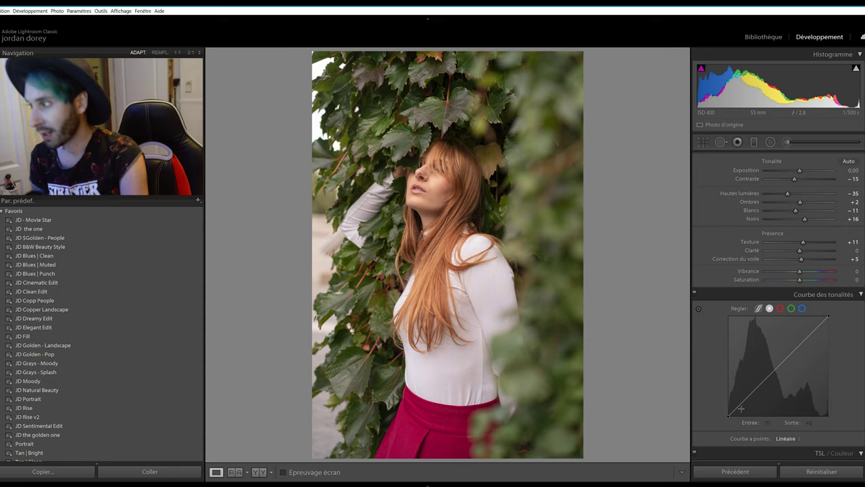
Step: Add shadow, midtone and highlight points for a gentle brightening curve, then show the region curve
{"action": "left_click_drag", "start_coordinate": [749, 395], "coordinate": [747, 393]}
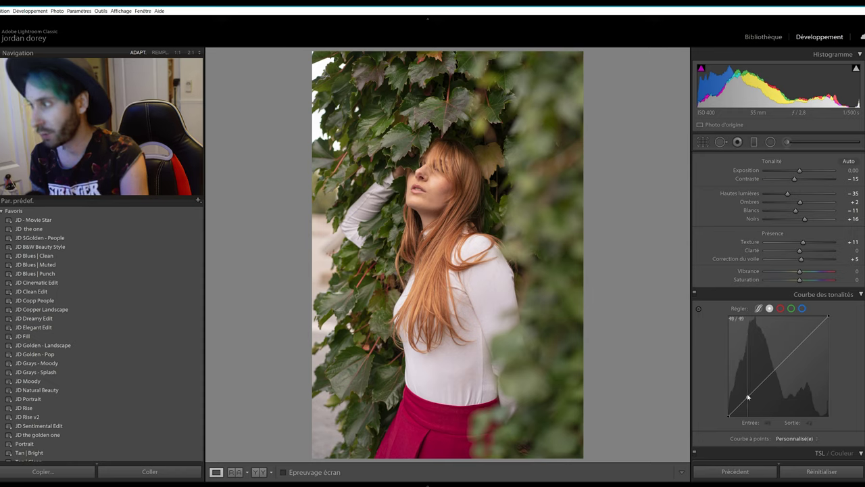
{"action": "left_click_drag", "start_coordinate": [775, 366], "coordinate": [773, 364]}
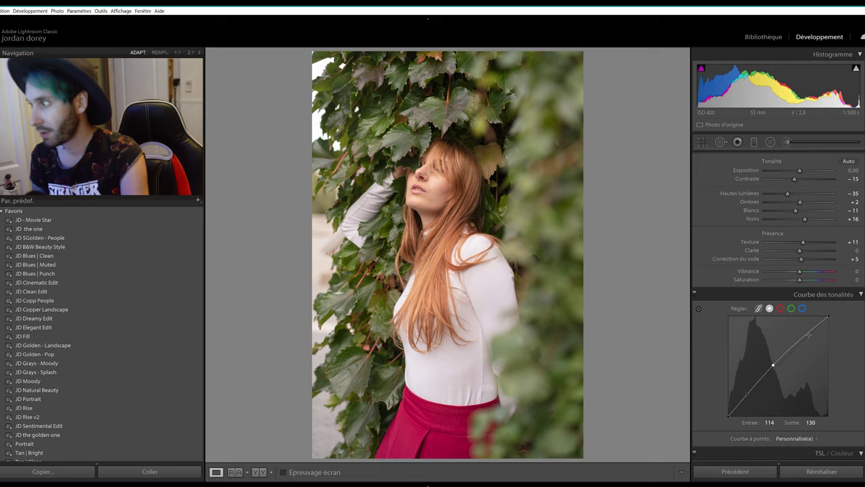
{"action": "left_click_drag", "start_coordinate": [807, 335], "coordinate": [805, 332]}
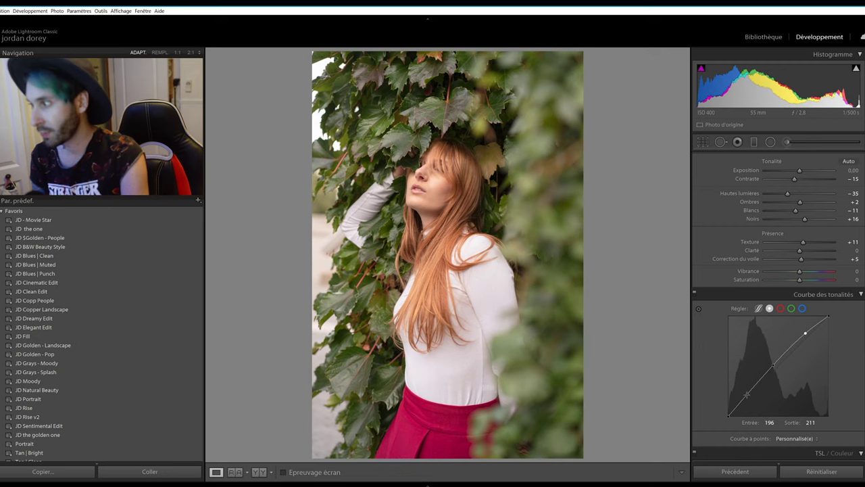
{"action": "left_click_drag", "start_coordinate": [746, 392], "coordinate": [750, 394]}
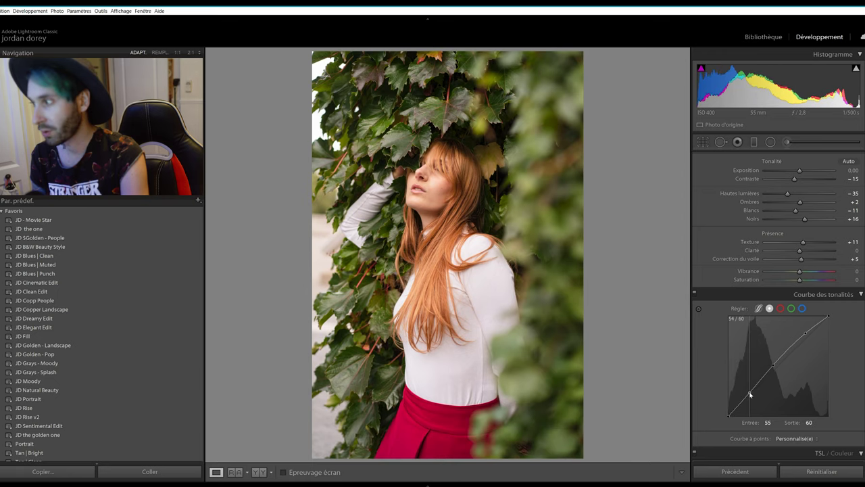
{"action": "left_click_drag", "start_coordinate": [750, 394], "coordinate": [748, 397]}
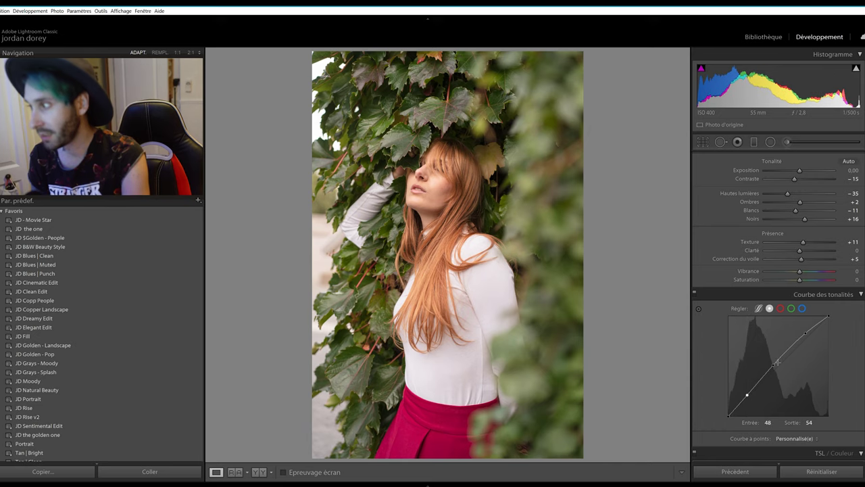
{"action": "left_click", "coordinate": [775, 366]}
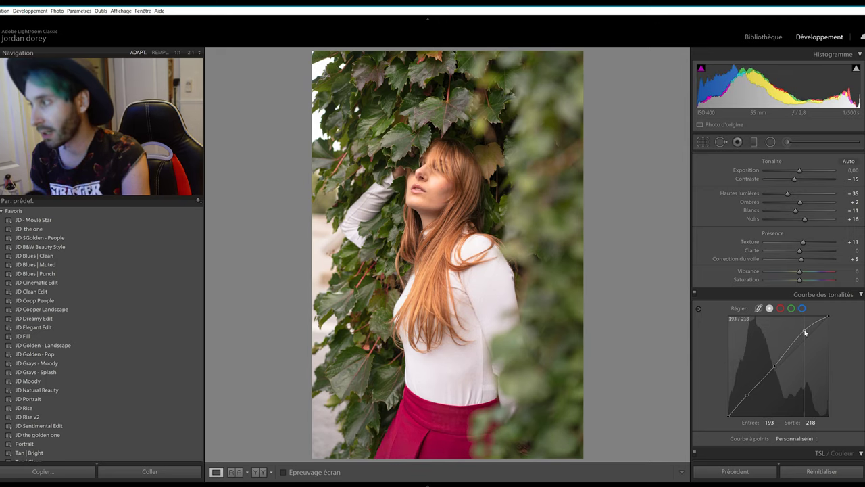
{"action": "left_click", "coordinate": [808, 335]}
{"action": "left_click_drag", "start_coordinate": [806, 333], "coordinate": [807, 335]}
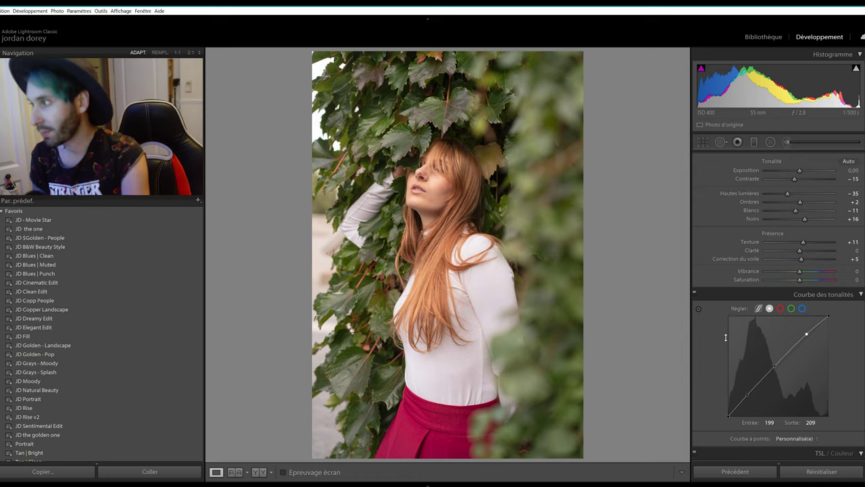
{"action": "left_click", "coordinate": [758, 308]}
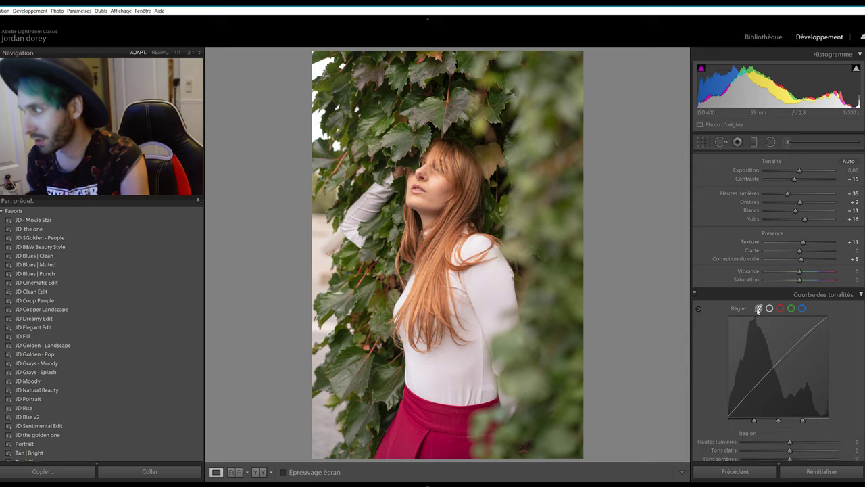
Step: Set the region curve to highlights +6, lights −2, darks −18 and shadows −10
{"action": "scroll", "coordinate": [784, 352], "scroll_direction": "down", "scroll_amount": 3}
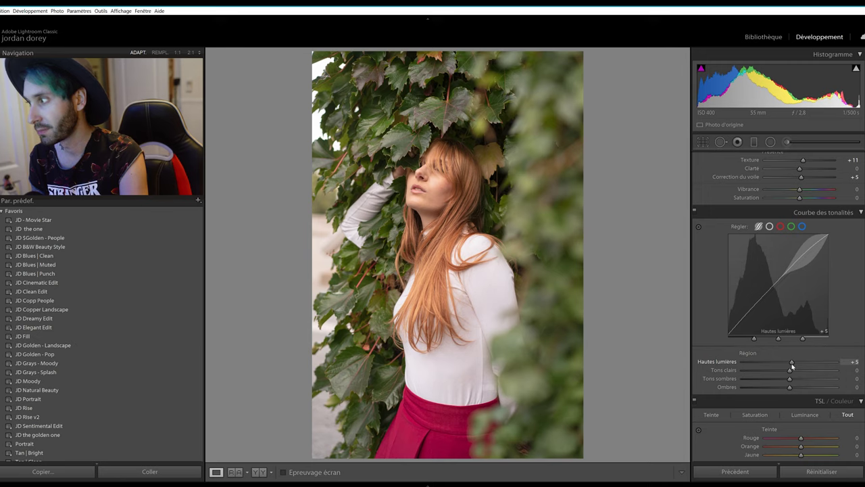
{"action": "left_click_drag", "start_coordinate": [792, 365], "coordinate": [793, 365]}
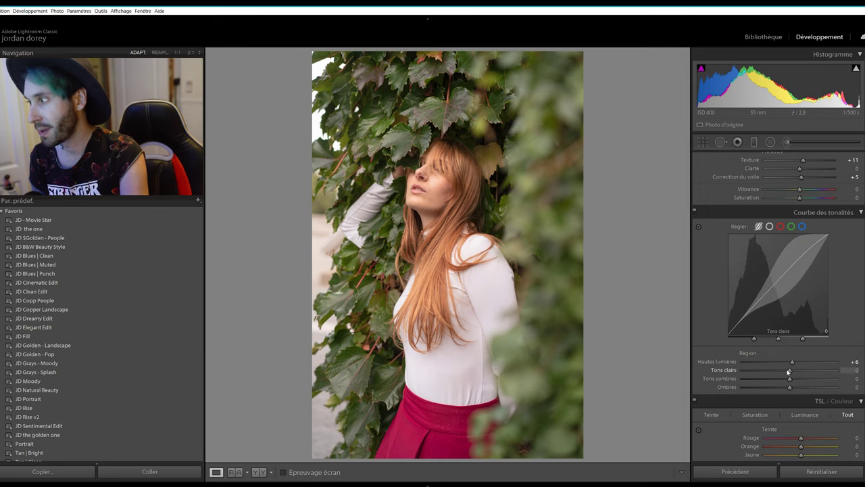
{"action": "left_click_drag", "start_coordinate": [788, 371], "coordinate": [787, 371]}
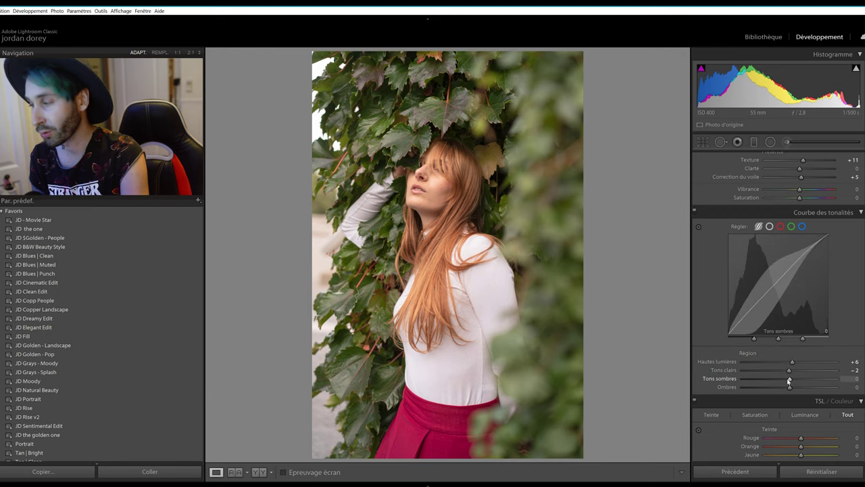
{"action": "left_click_drag", "start_coordinate": [789, 381], "coordinate": [785, 380]}
{"action": "left_click_drag", "start_coordinate": [783, 380], "coordinate": [778, 380]}
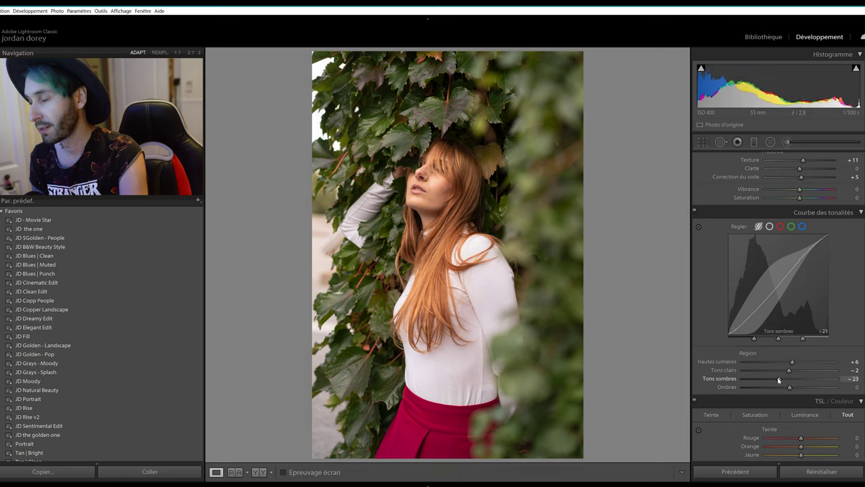
{"action": "left_click_drag", "start_coordinate": [789, 390], "coordinate": [785, 389]}
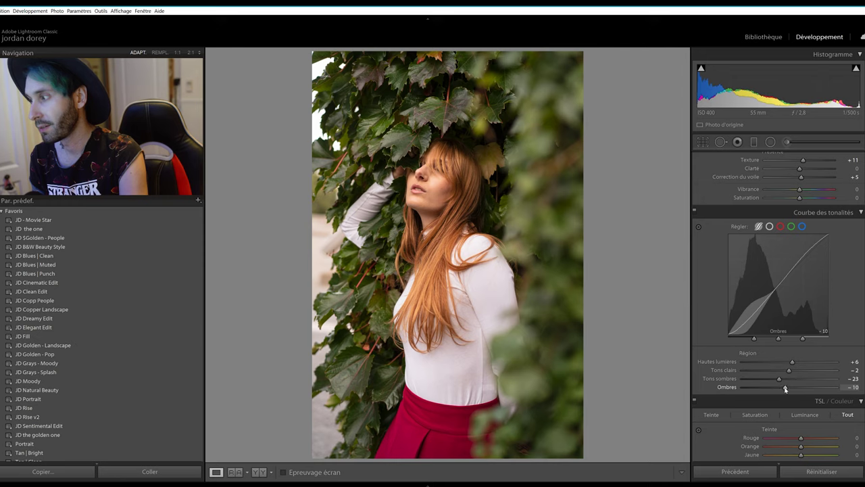
{"action": "left_click_drag", "start_coordinate": [779, 380], "coordinate": [785, 383]}
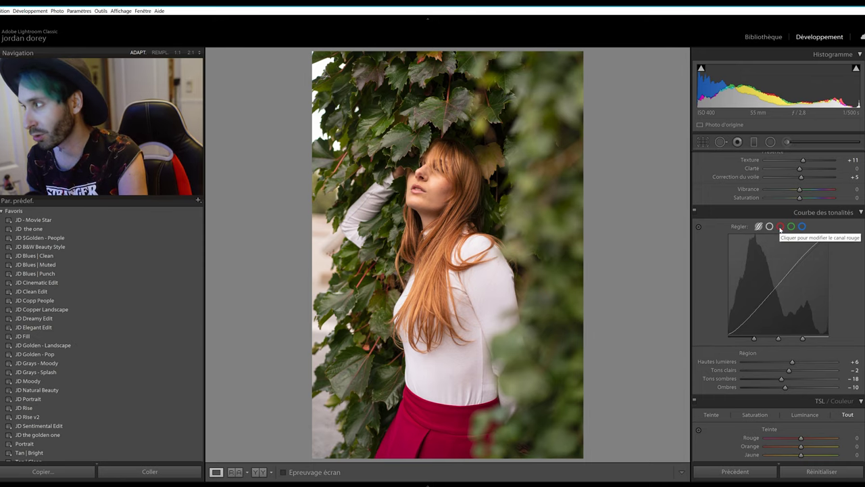
Step: Add control points to the red and green channel curves, lowering the green shadow point
{"action": "left_click", "coordinate": [781, 227]}
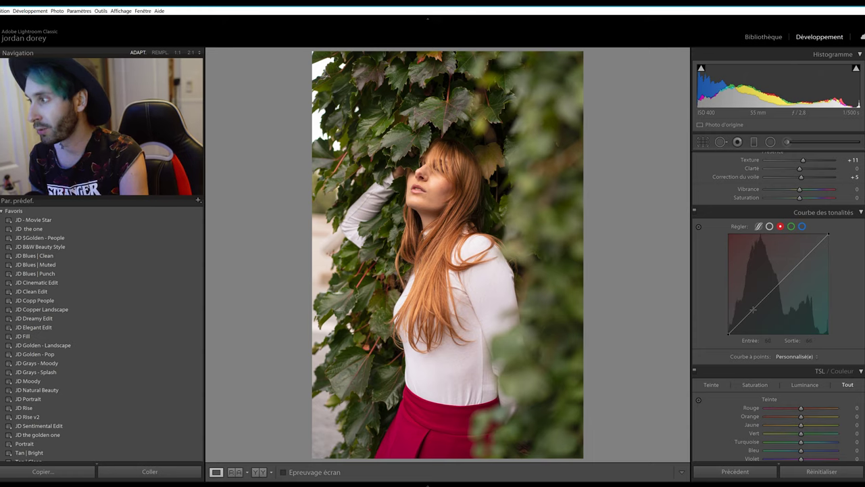
{"action": "left_click", "coordinate": [753, 310]}
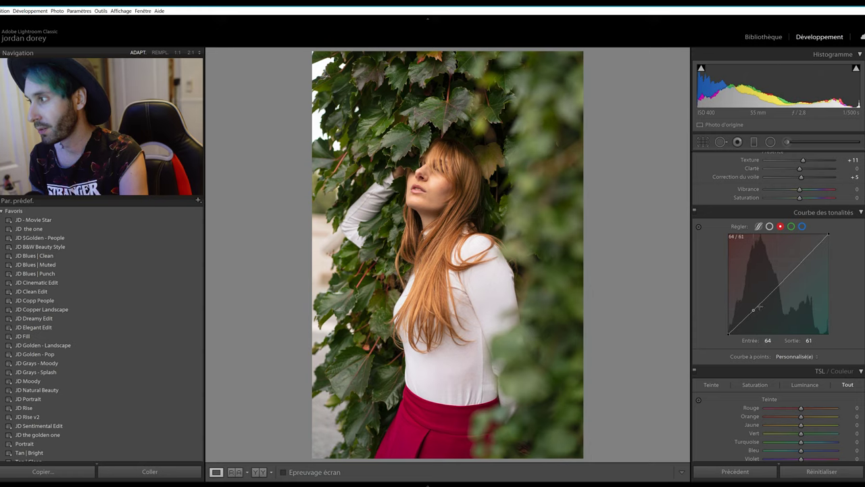
{"action": "left_click", "coordinate": [778, 285]}
{"action": "left_click", "coordinate": [791, 226]}
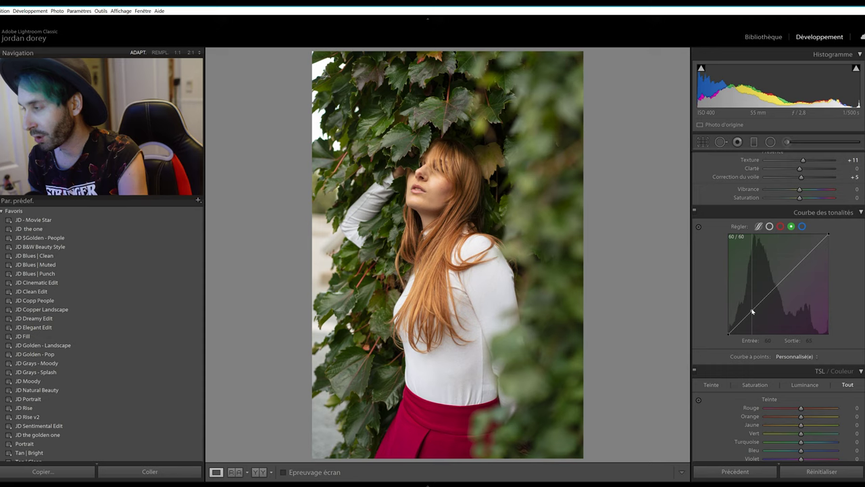
{"action": "left_click_drag", "start_coordinate": [752, 310], "coordinate": [755, 311]}
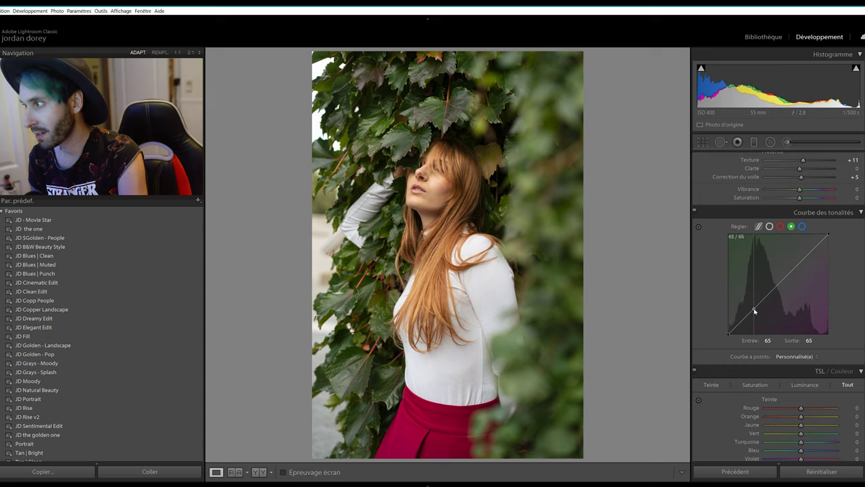
{"action": "left_click_drag", "start_coordinate": [755, 311], "coordinate": [753, 312]}
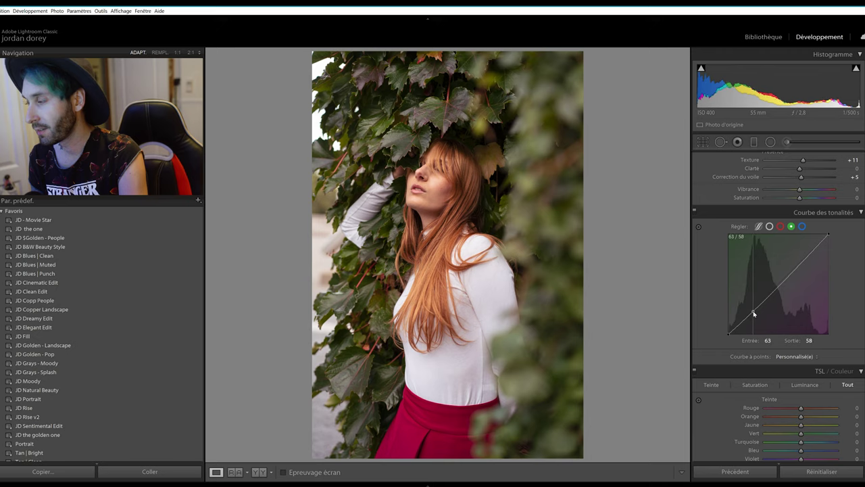
{"action": "left_click", "coordinate": [777, 286]}
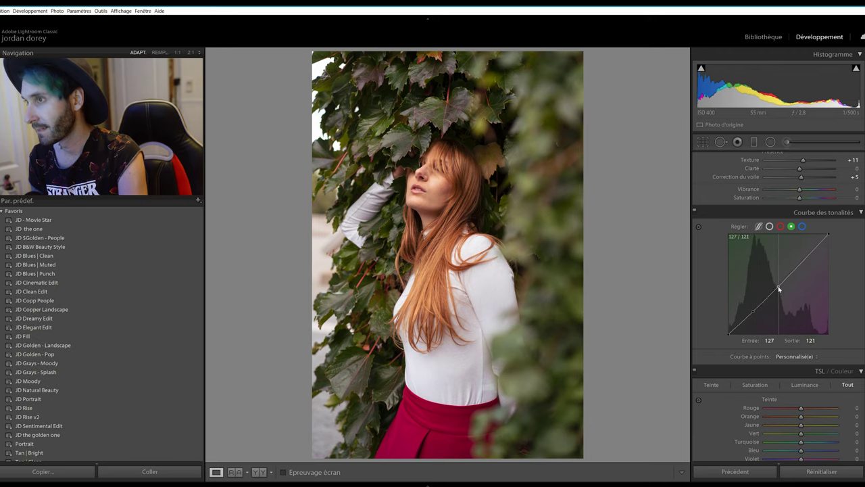
Step: Pull down the blue curve's lower tones and set the red midpoint to 128 in, 120 out
{"action": "left_click", "coordinate": [802, 227]}
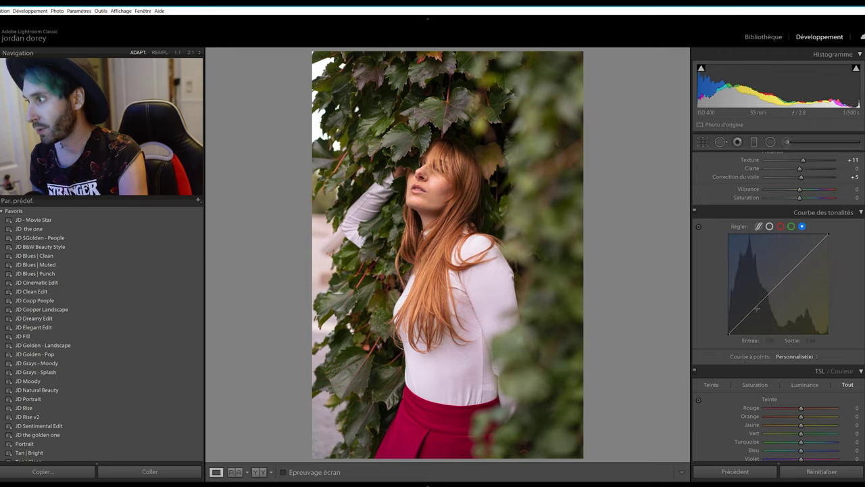
{"action": "left_click_drag", "start_coordinate": [752, 309], "coordinate": [753, 312]}
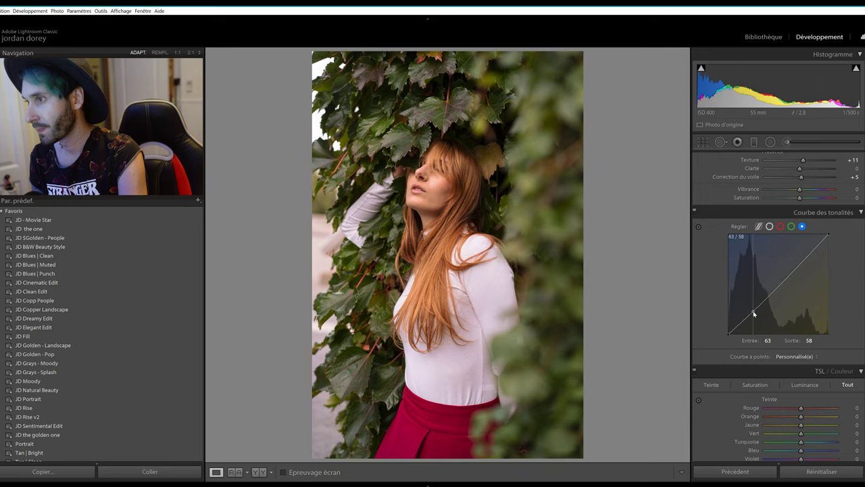
{"action": "left_click", "coordinate": [780, 226]}
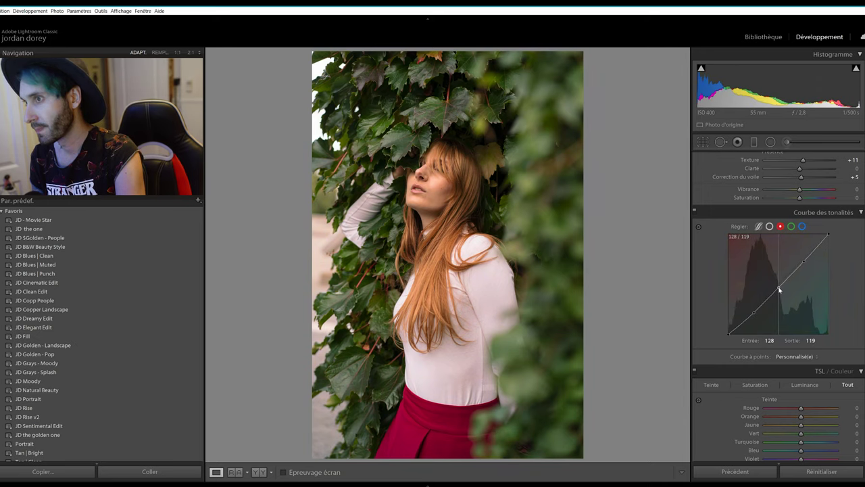
{"action": "left_click_drag", "start_coordinate": [779, 290], "coordinate": [778, 287]}
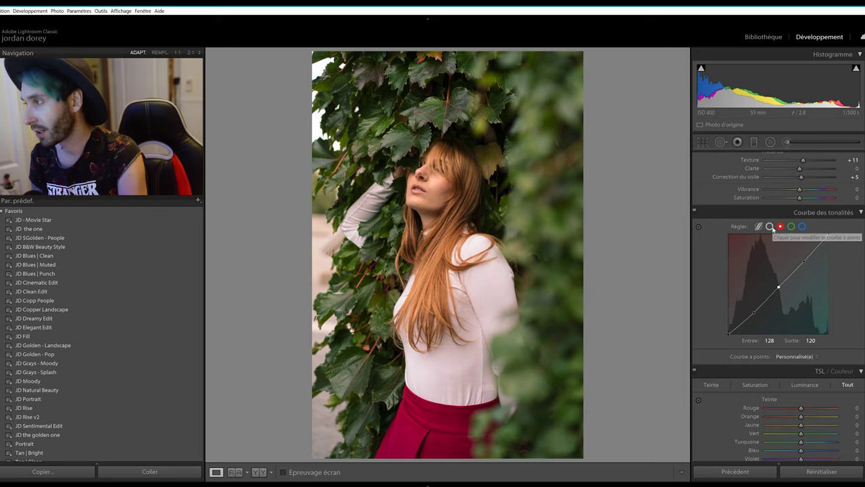
{"action": "left_click", "coordinate": [694, 215]}
{"action": "left_click", "coordinate": [694, 215]}
{"action": "left_click", "coordinate": [694, 215]}
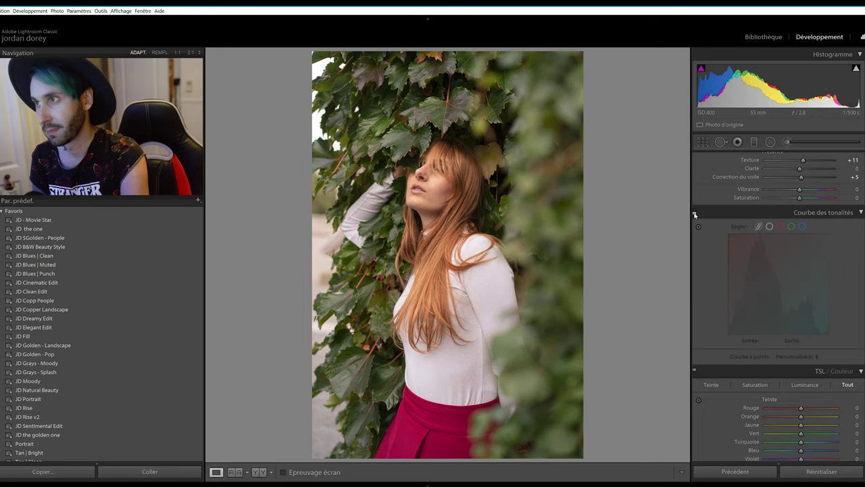
{"action": "left_click", "coordinate": [694, 215]}
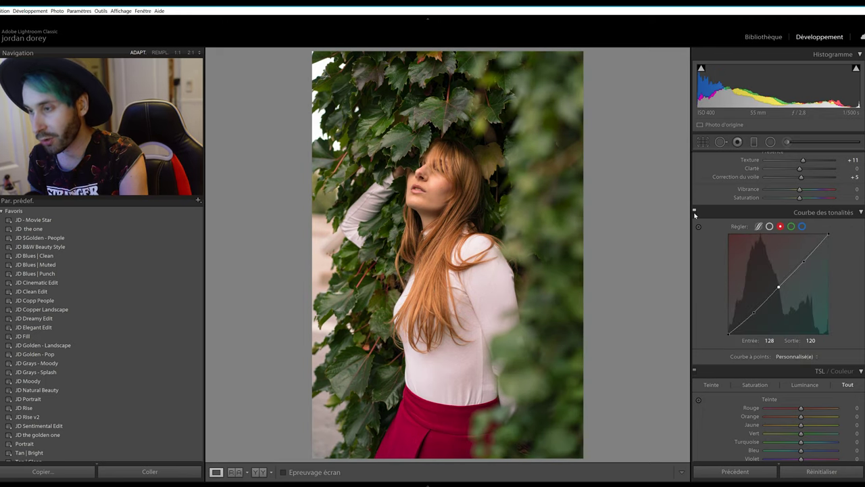
{"action": "left_click", "coordinate": [694, 215]}
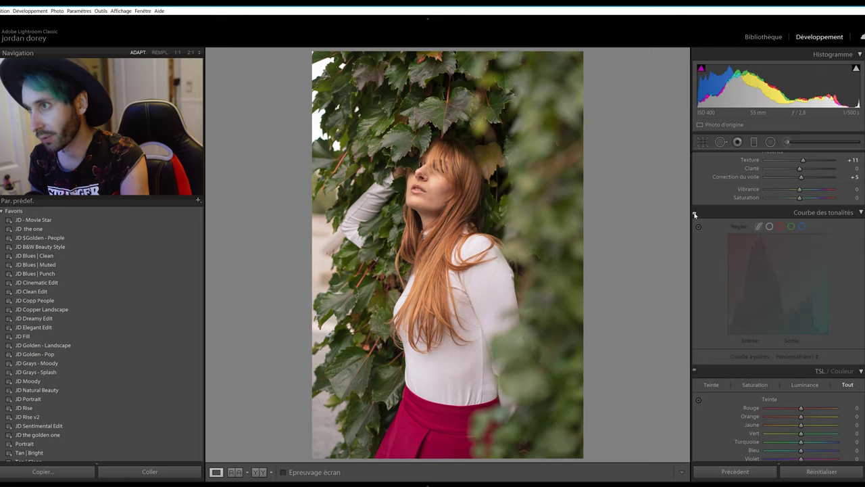
{"action": "left_click", "coordinate": [694, 215]}
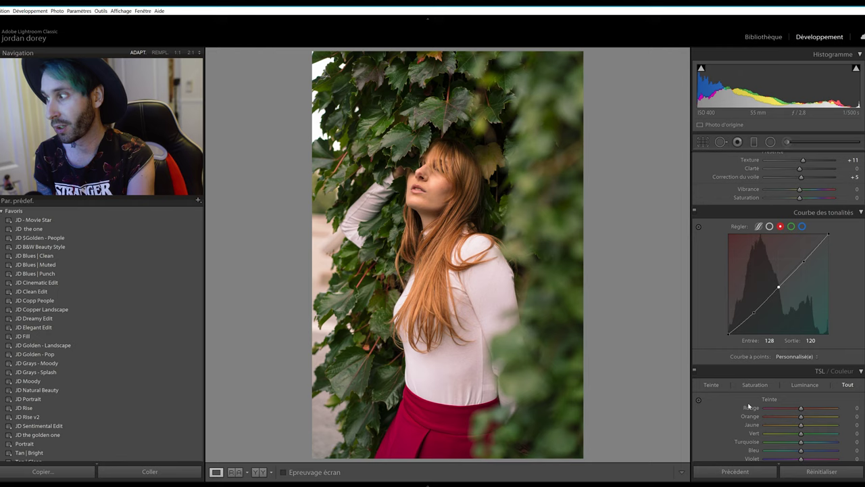
{"action": "scroll", "coordinate": [737, 403], "scroll_direction": "down", "scroll_amount": 3}
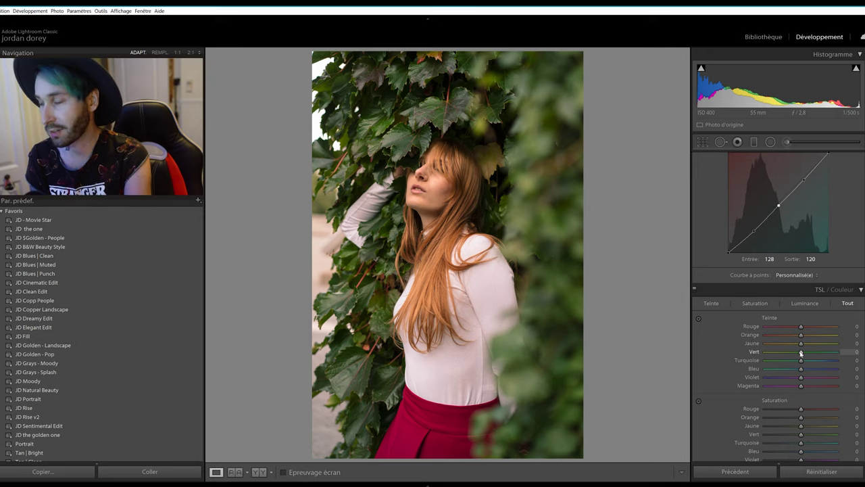
Step: Shift HSL hues: green +23, aqua +9, yellow −15 and red +10
{"action": "left_click_drag", "start_coordinate": [804, 352], "coordinate": [804, 353]}
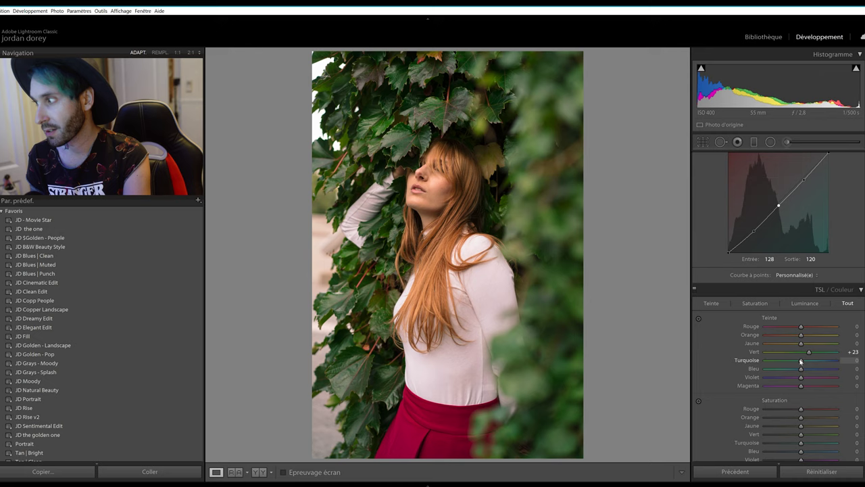
{"action": "left_click_drag", "start_coordinate": [801, 360], "coordinate": [804, 360]}
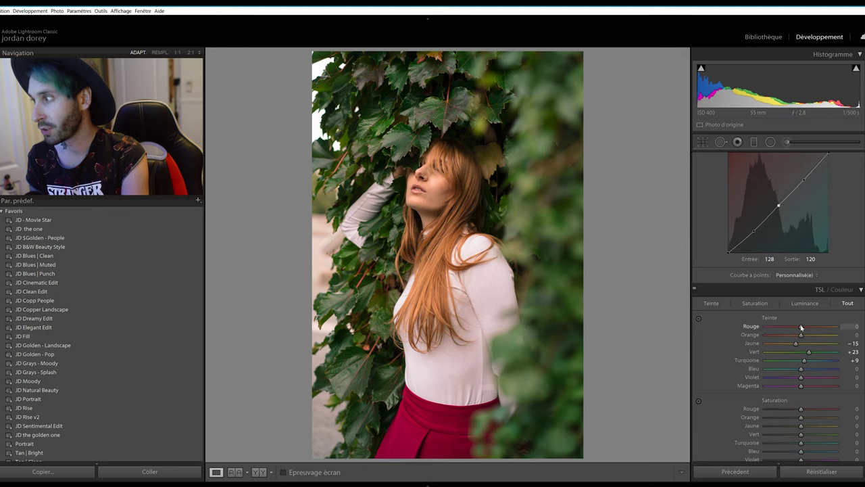
{"action": "left_click_drag", "start_coordinate": [804, 327], "coordinate": [806, 328]}
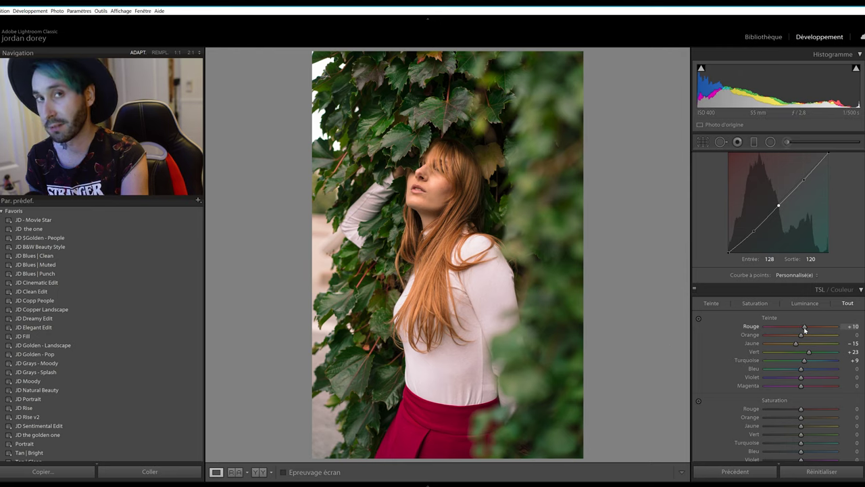
Step: Desaturate greens to −53 and yellows to −55, and adjust orange luminance for the hair
{"action": "scroll", "coordinate": [757, 387], "scroll_direction": "down", "scroll_amount": 3}
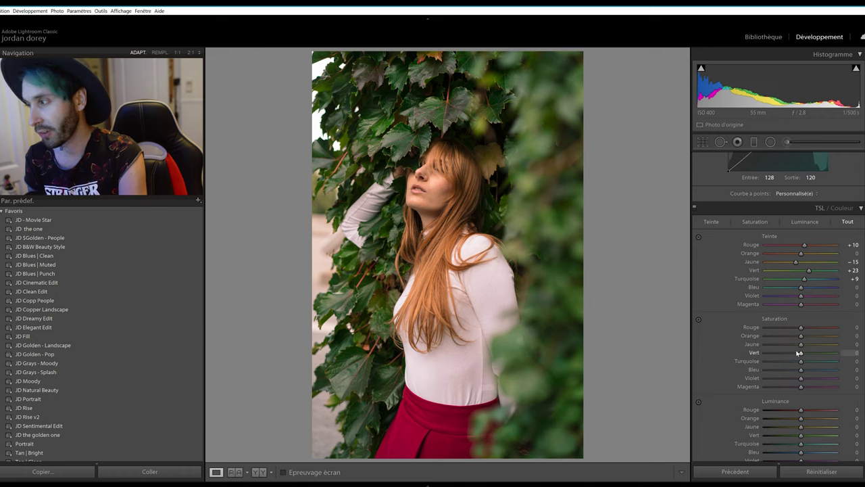
{"action": "left_click_drag", "start_coordinate": [800, 354], "coordinate": [783, 354]}
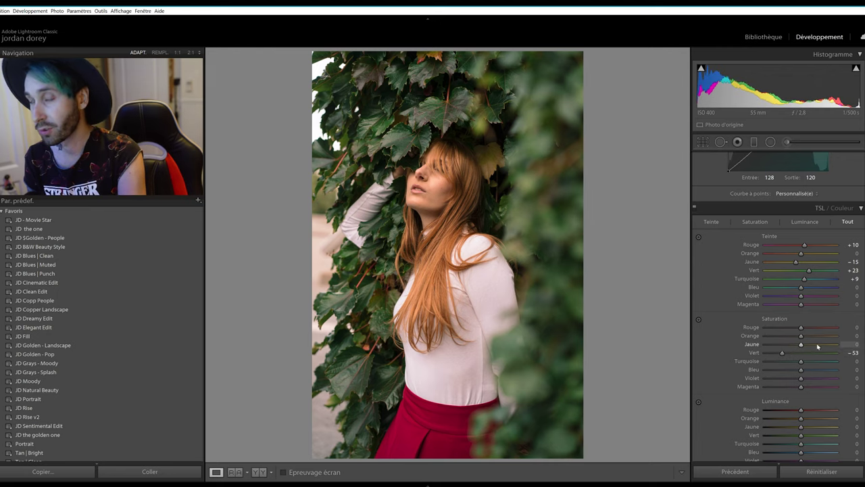
{"action": "left_click_drag", "start_coordinate": [801, 345], "coordinate": [781, 345]}
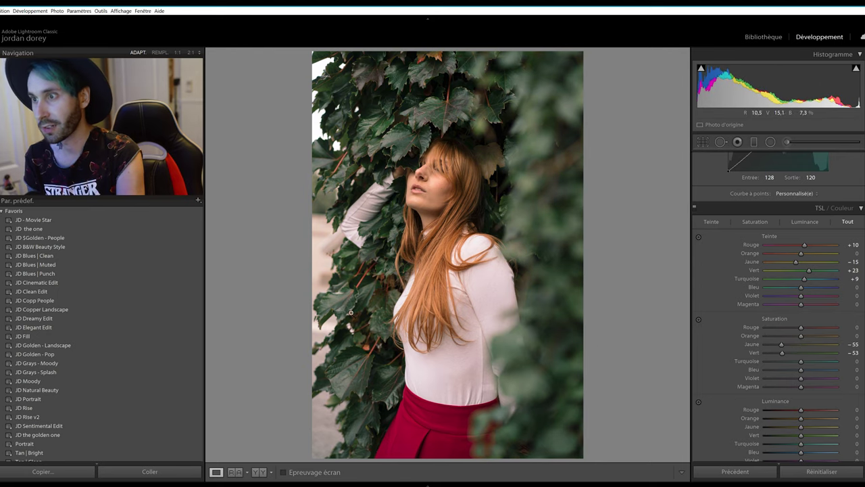
{"action": "scroll", "coordinate": [433, 270], "scroll_direction": "down", "scroll_amount": 1}
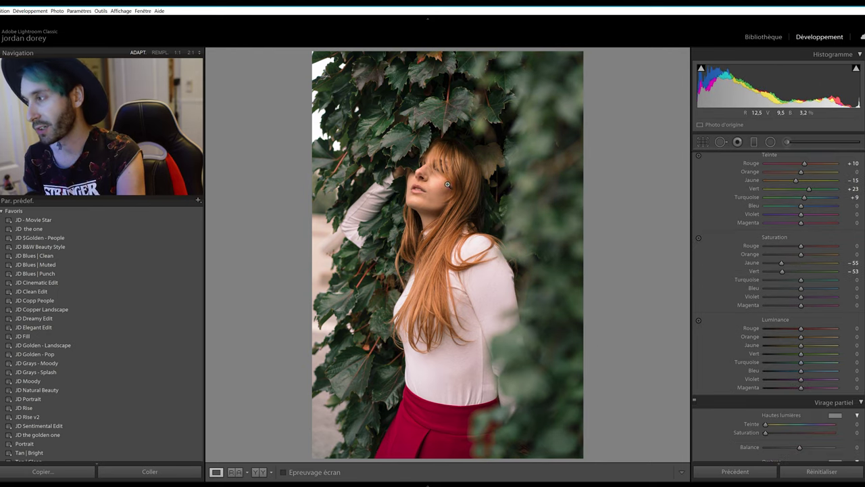
{"action": "left_click_drag", "start_coordinate": [420, 139], "coordinate": [456, 99]}
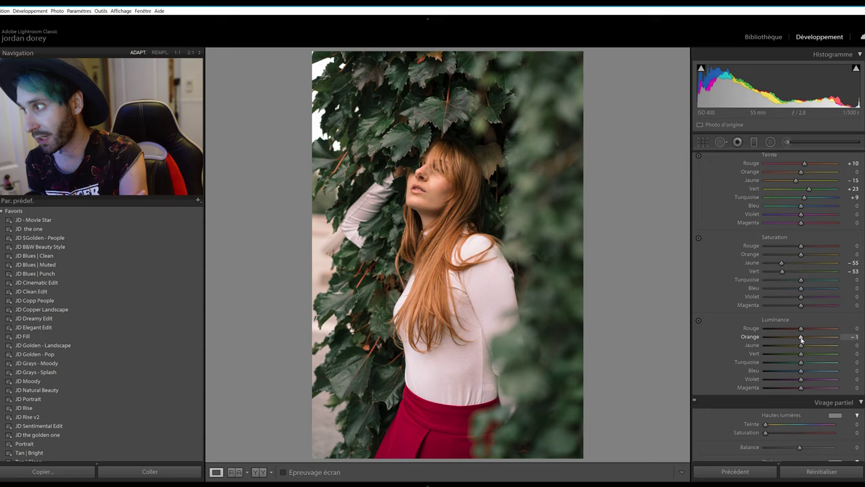
{"action": "mouse_move", "coordinate": [802, 340]}
{"action": "left_mouse_down"}
{"action": "mouse_move", "coordinate": [822, 340]}
{"action": "mouse_move", "coordinate": [799, 336]}
{"action": "left_mouse_up"}
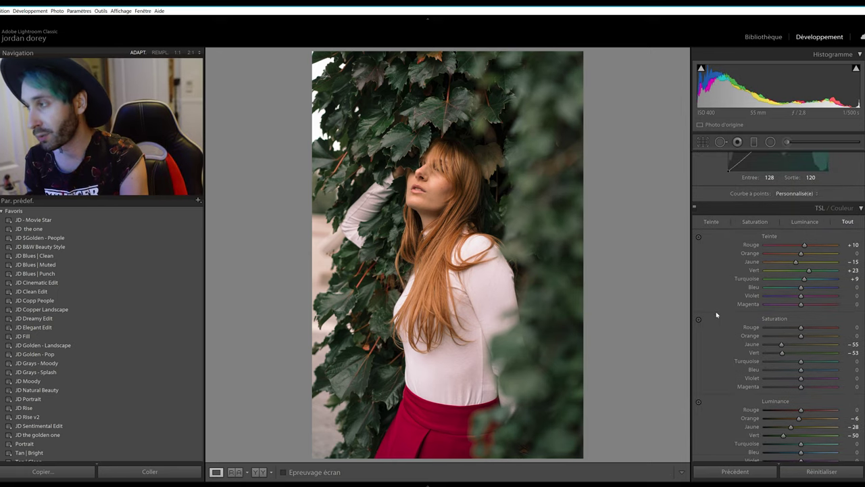
Step: Toggle the HSL adjustments off and on to compare, leaving them enabled
{"action": "left_click", "coordinate": [693, 210]}
{"action": "left_click", "coordinate": [693, 210]}
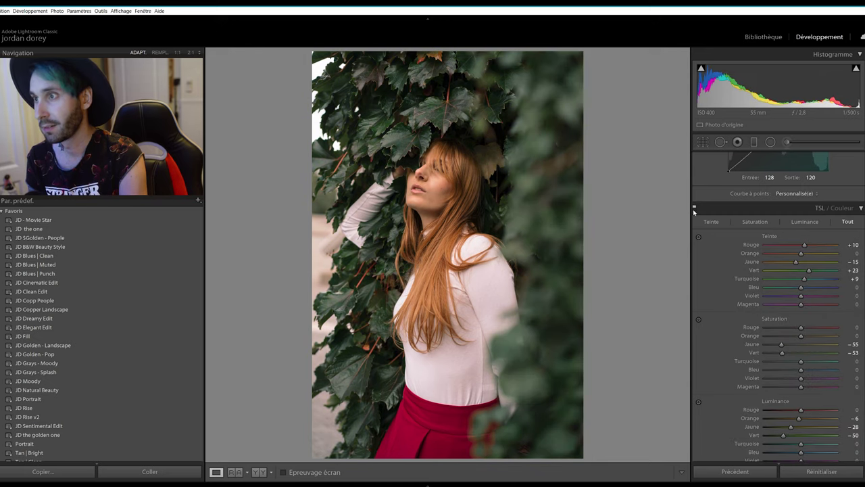
{"action": "left_click", "coordinate": [693, 210]}
{"action": "left_click", "coordinate": [693, 210]}
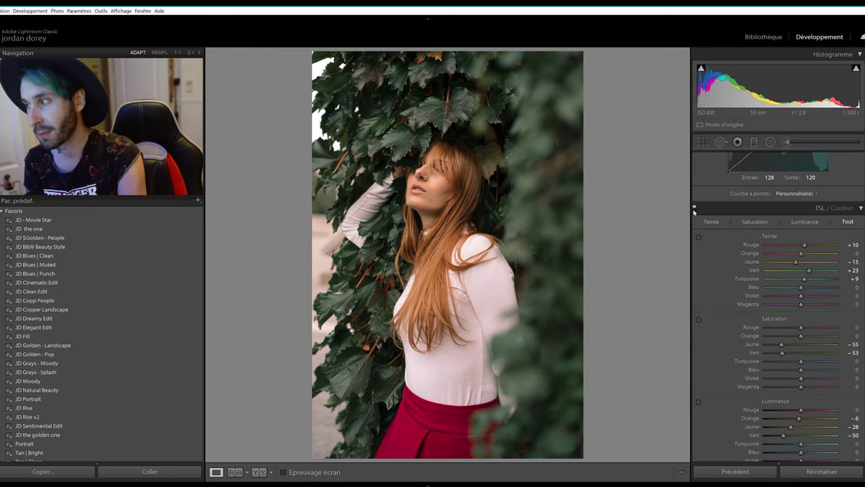
{"action": "scroll", "coordinate": [718, 297], "scroll_direction": "down", "scroll_amount": 5}
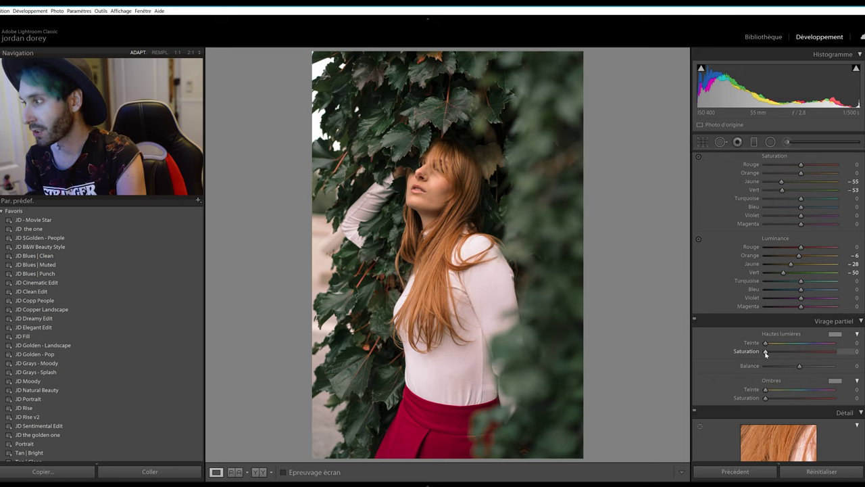
Step: Tint highlights teal (hue 168, saturation 7) and shadows pinkish magenta (hue 334, saturation 8)
{"action": "left_click_drag", "start_coordinate": [766, 353], "coordinate": [768, 353]}
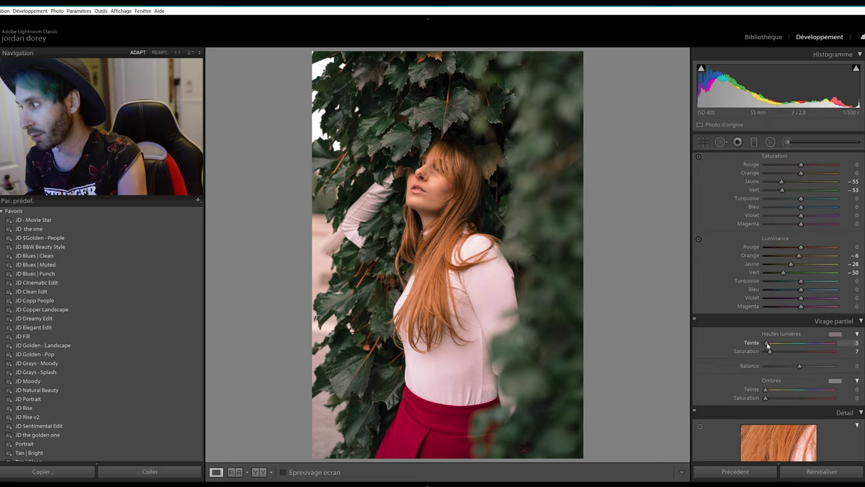
{"action": "left_click_drag", "start_coordinate": [767, 343], "coordinate": [798, 343]}
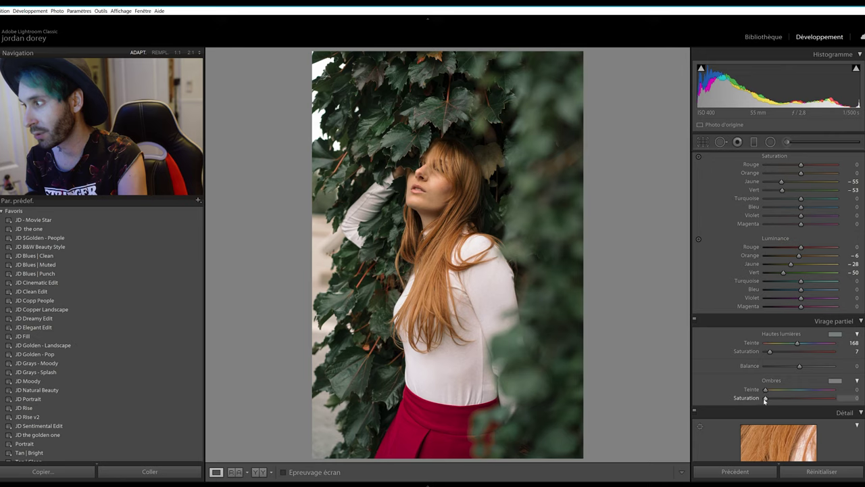
{"action": "left_click_drag", "start_coordinate": [765, 399], "coordinate": [769, 400]}
{"action": "left_click_drag", "start_coordinate": [768, 400], "coordinate": [769, 399]}
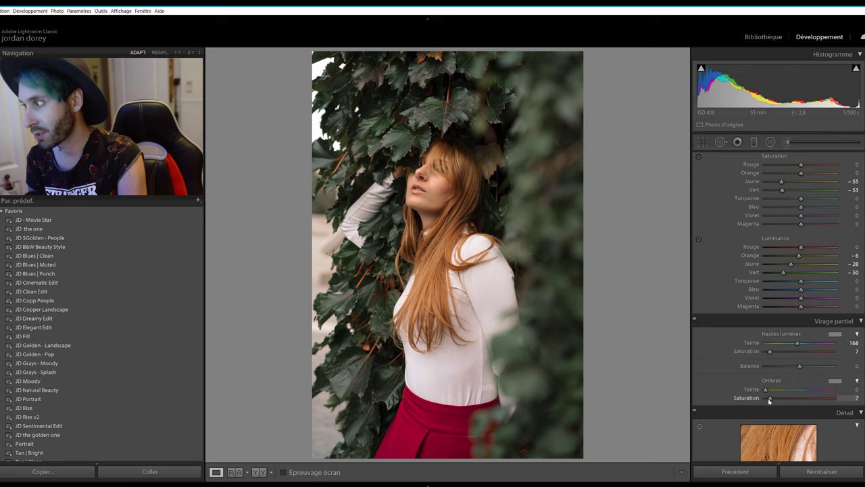
{"action": "left_click_drag", "start_coordinate": [766, 391], "coordinate": [779, 391]}
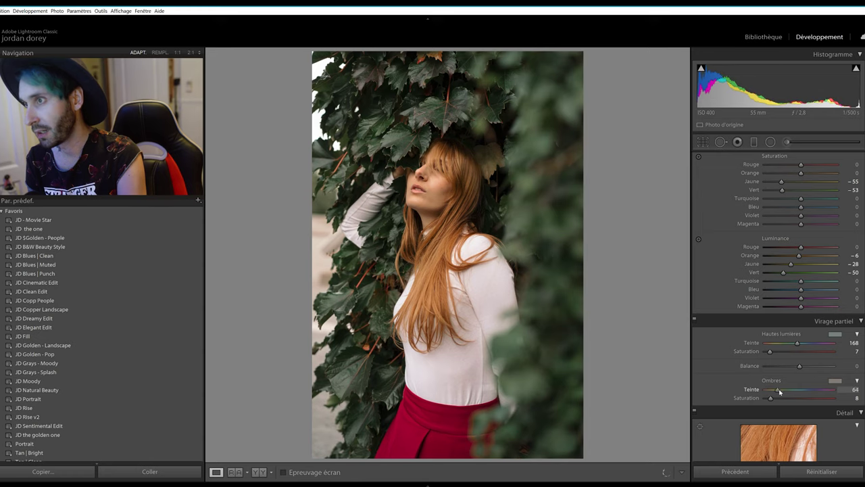
{"action": "left_click_drag", "start_coordinate": [779, 392], "coordinate": [828, 391]}
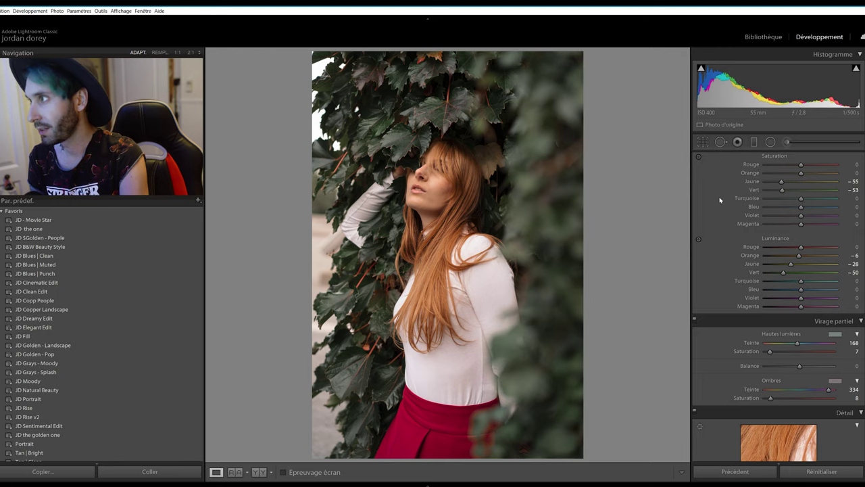
{"action": "scroll", "coordinate": [720, 200], "scroll_direction": "up", "scroll_amount": 10}
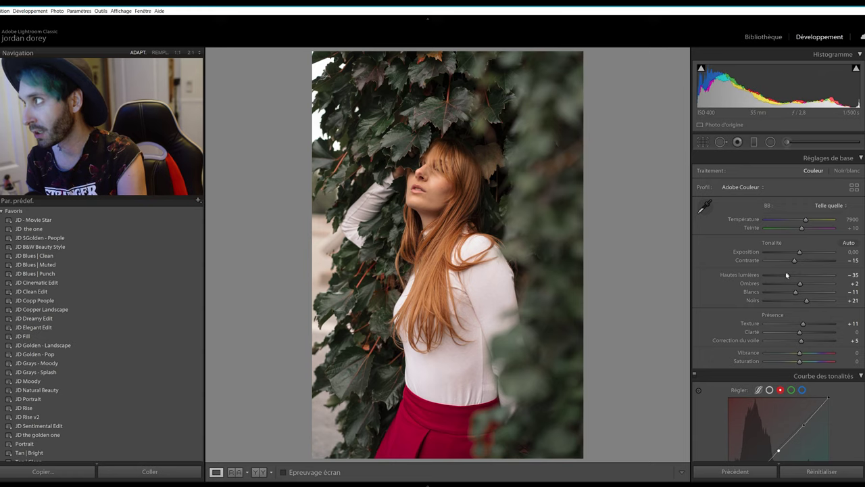
Step: Lower highlights to −49 and lift the RGB point curve's black point to 4
{"action": "left_click_drag", "start_coordinate": [788, 276], "coordinate": [783, 276]}
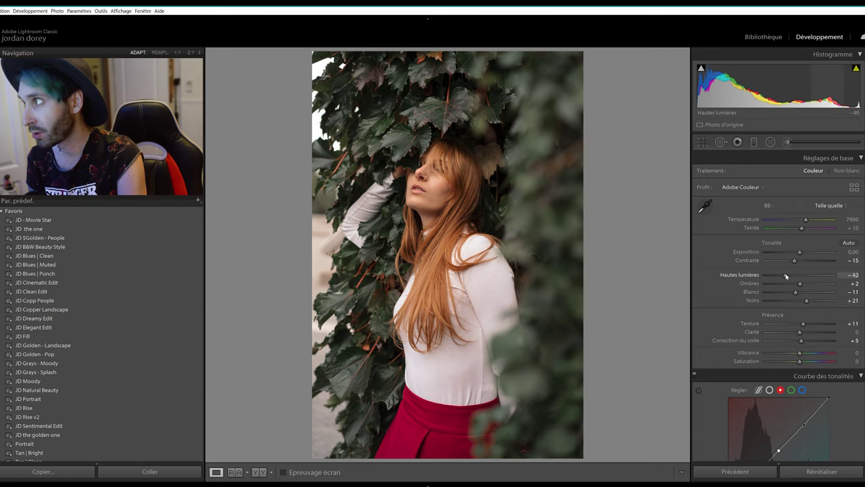
{"action": "scroll", "coordinate": [743, 326], "scroll_direction": "down", "scroll_amount": 3}
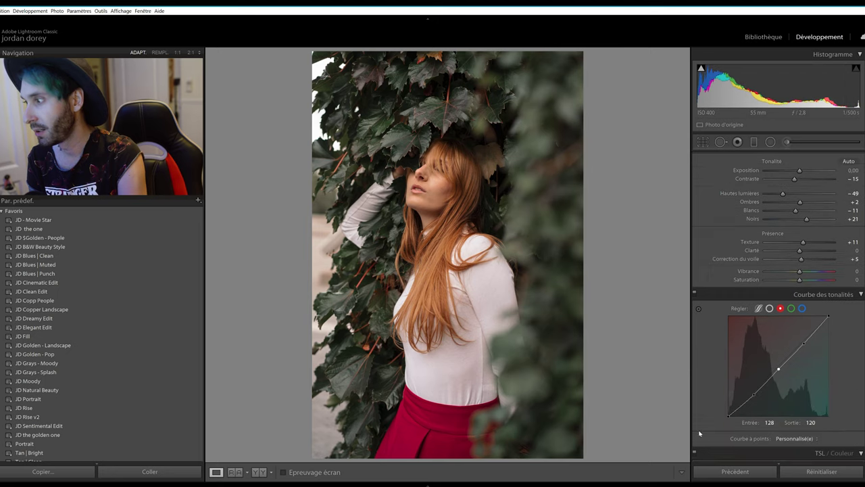
{"action": "left_click", "coordinate": [769, 310]}
{"action": "left_click", "coordinate": [758, 309]}
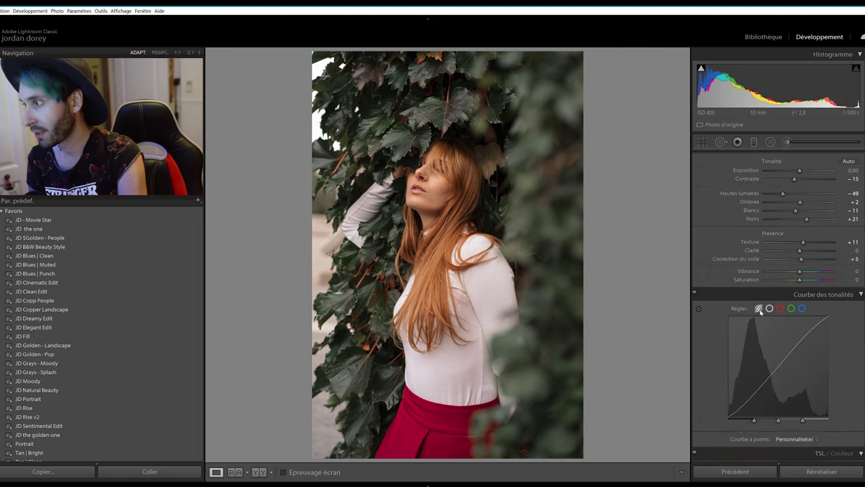
{"action": "left_click", "coordinate": [769, 309]}
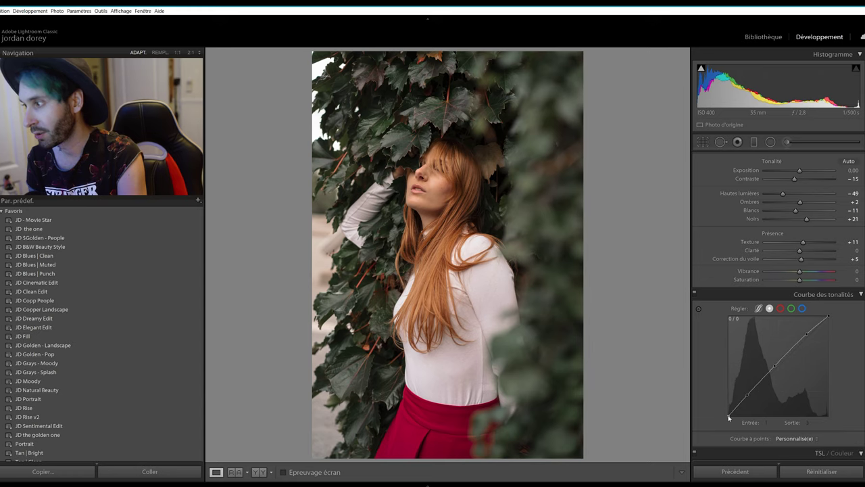
{"action": "left_click_drag", "start_coordinate": [728, 415], "coordinate": [727, 413]}
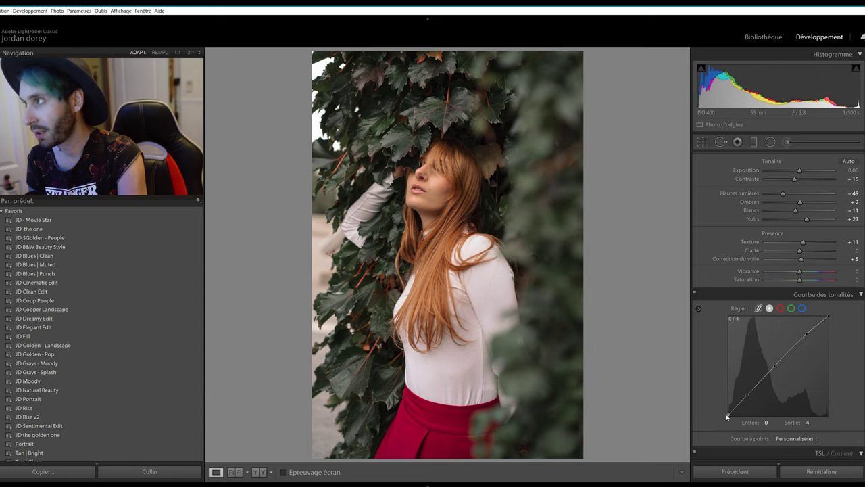
Step: Set the sharpening amount to 38 and luminance noise reduction to 5
{"action": "scroll", "coordinate": [707, 343], "scroll_direction": "down", "scroll_amount": 5}
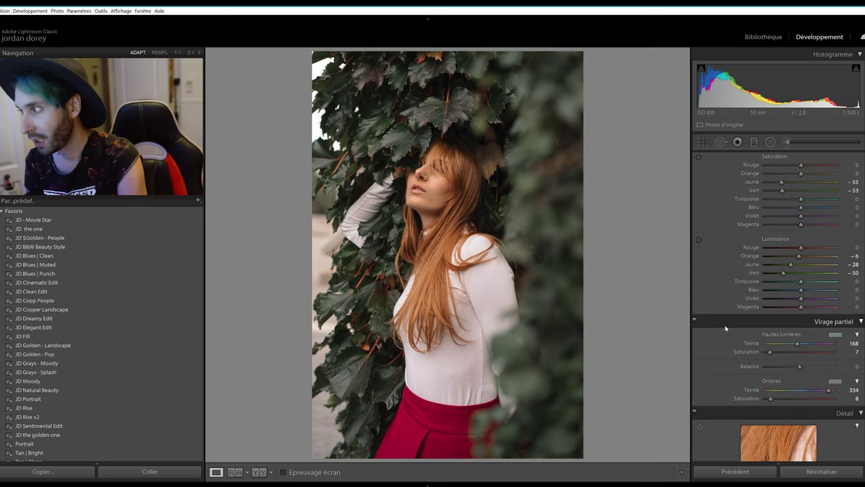
{"action": "scroll", "coordinate": [724, 343], "scroll_direction": "down", "scroll_amount": 2}
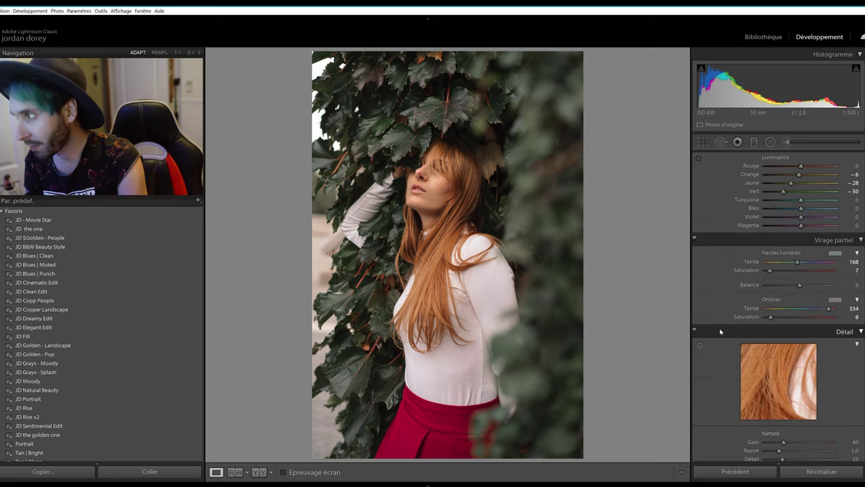
{"action": "scroll", "coordinate": [720, 329], "scroll_direction": "down", "scroll_amount": 2}
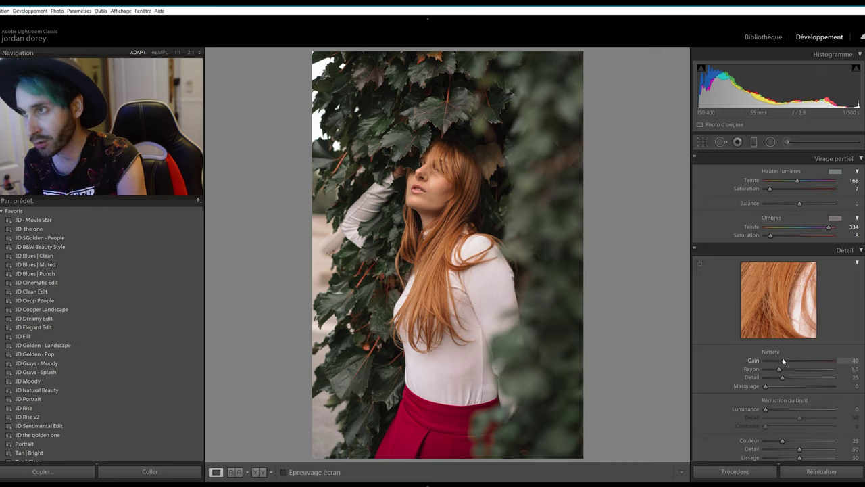
{"action": "left_click_drag", "start_coordinate": [783, 361], "coordinate": [783, 362]}
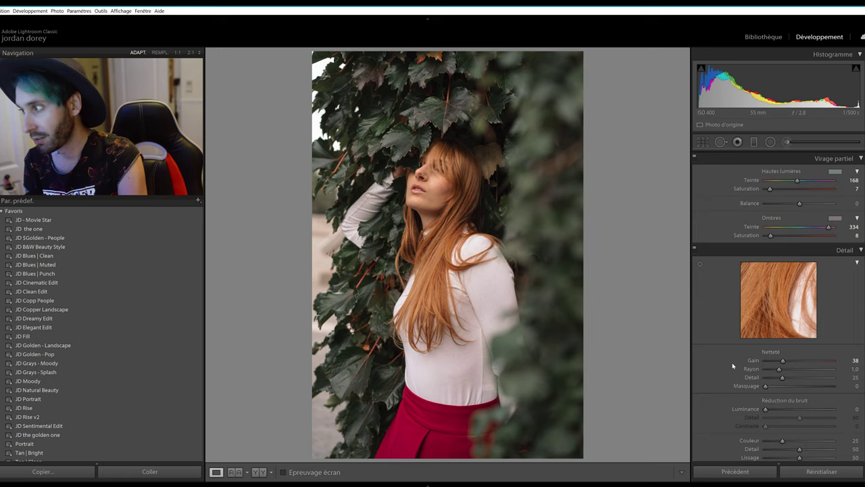
{"action": "scroll", "coordinate": [733, 402], "scroll_direction": "down", "scroll_amount": 3}
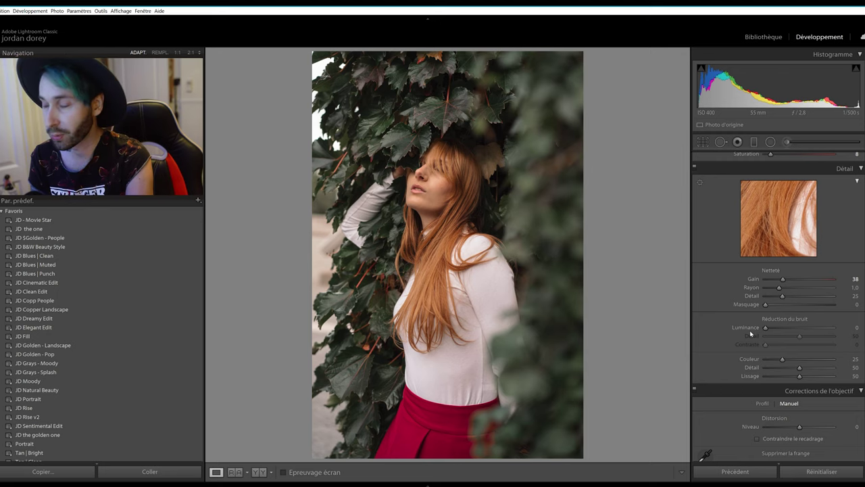
{"action": "left_click_drag", "start_coordinate": [766, 329], "coordinate": [768, 329]}
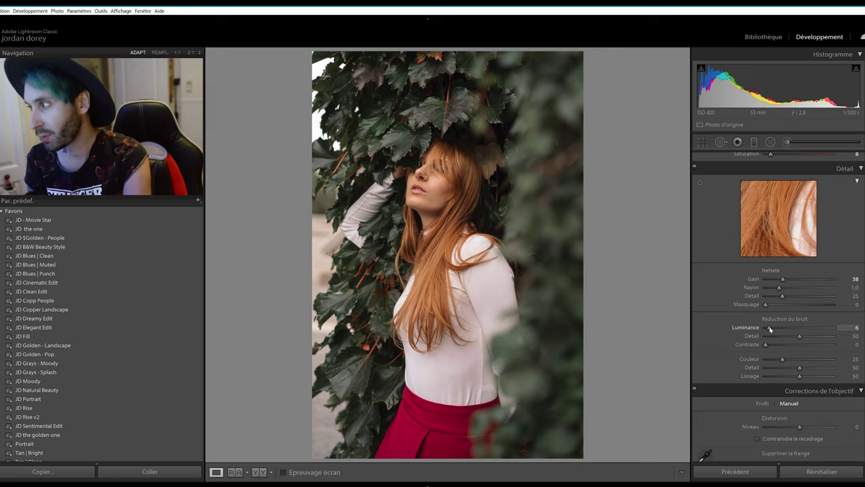
{"action": "scroll", "coordinate": [770, 328], "scroll_direction": "down", "scroll_amount": 3}
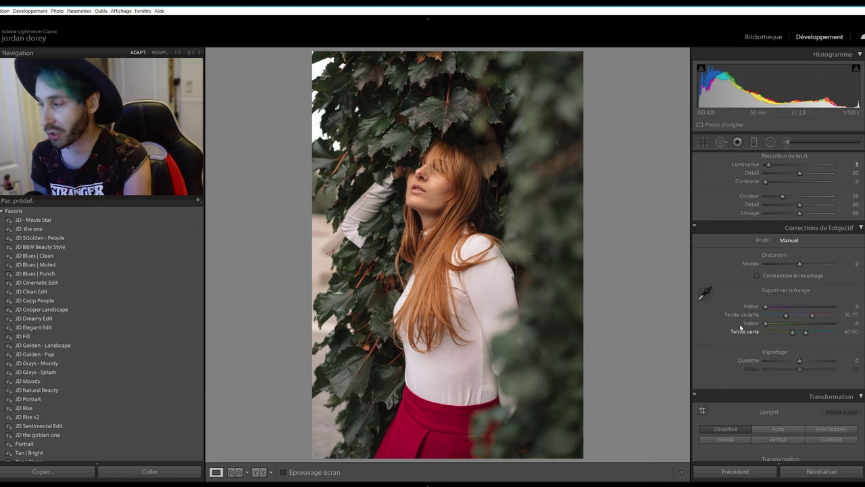
Step: Scroll to the Effects panel and set the post-crop vignette amount to -5
{"action": "scroll", "coordinate": [742, 327], "scroll_direction": "down", "scroll_amount": 3}
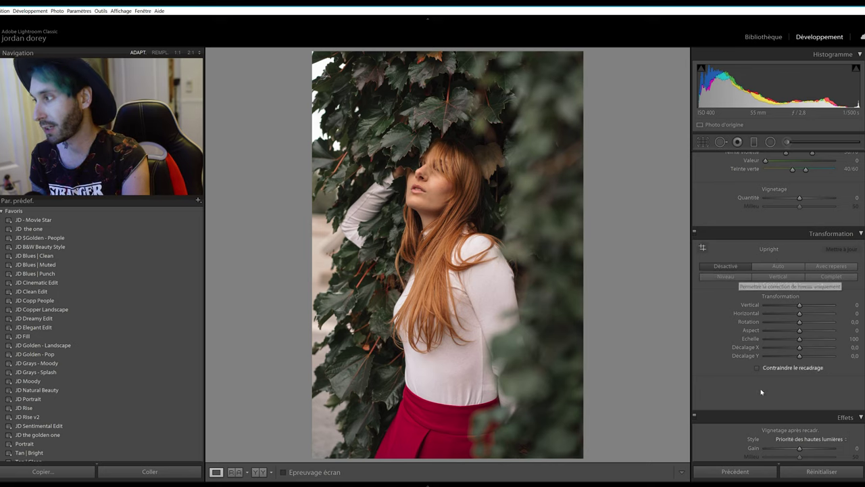
{"action": "scroll", "coordinate": [789, 357], "scroll_direction": "down", "scroll_amount": 2}
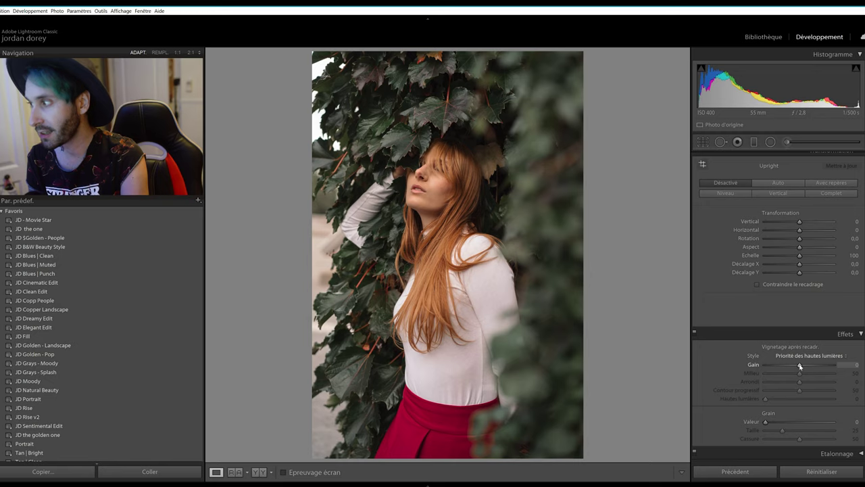
{"action": "left_click_drag", "start_coordinate": [799, 365], "coordinate": [798, 366]}
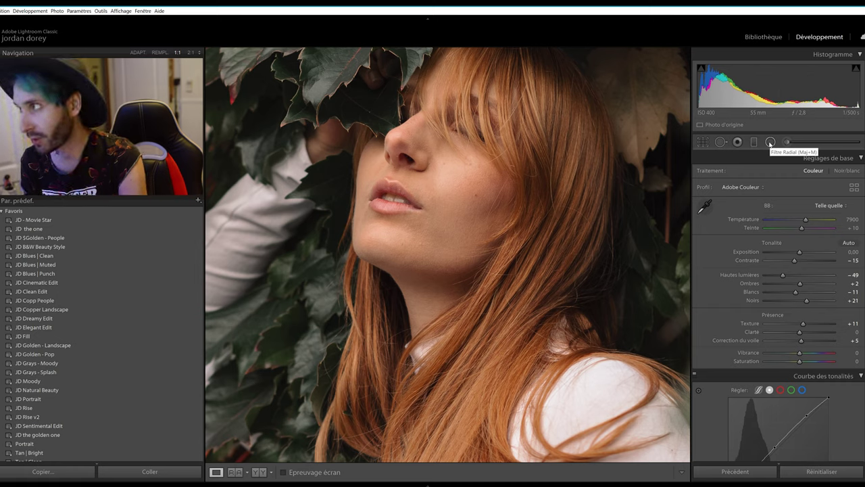
Step: With a slightly larger Spot Removal brush, heal blemishes on the chin, lips and nose
{"action": "left_click", "coordinate": [721, 142]}
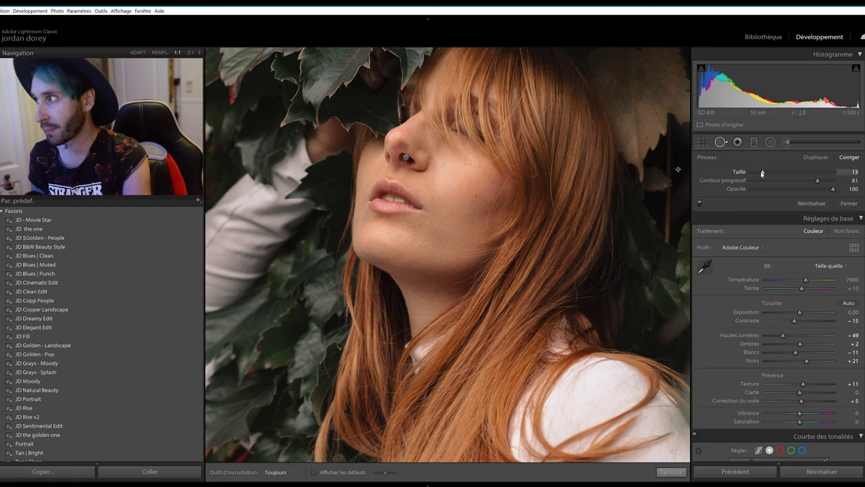
{"action": "left_click_drag", "start_coordinate": [765, 173], "coordinate": [768, 174]}
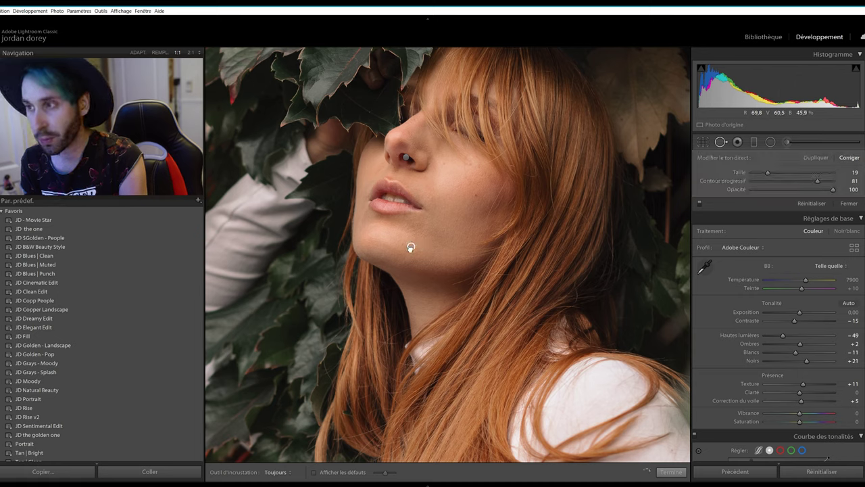
{"action": "left_click", "coordinate": [420, 244]}
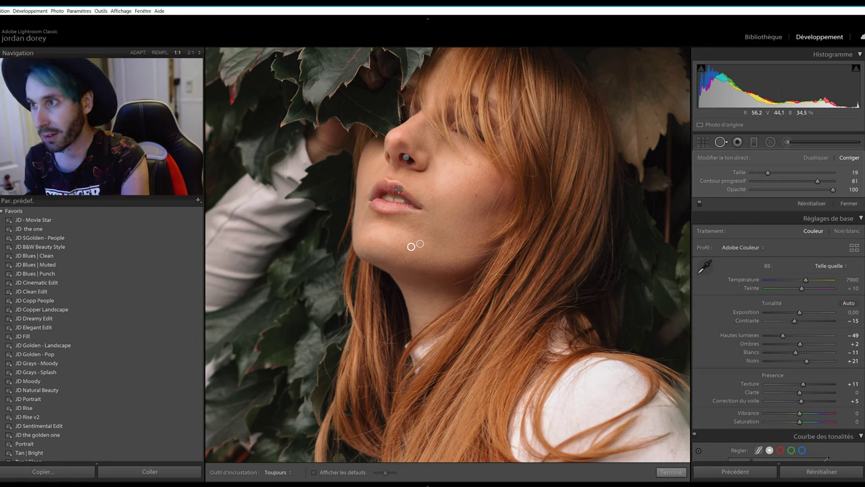
{"action": "left_click", "coordinate": [400, 189]}
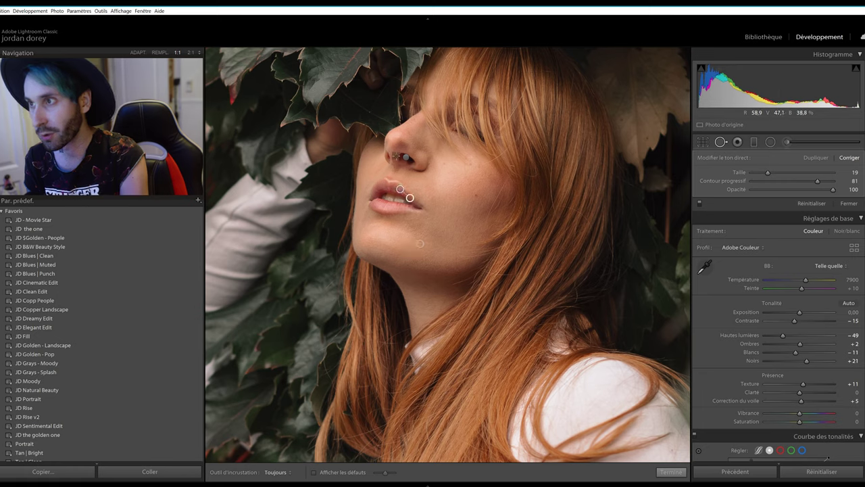
{"action": "left_click", "coordinate": [396, 156]}
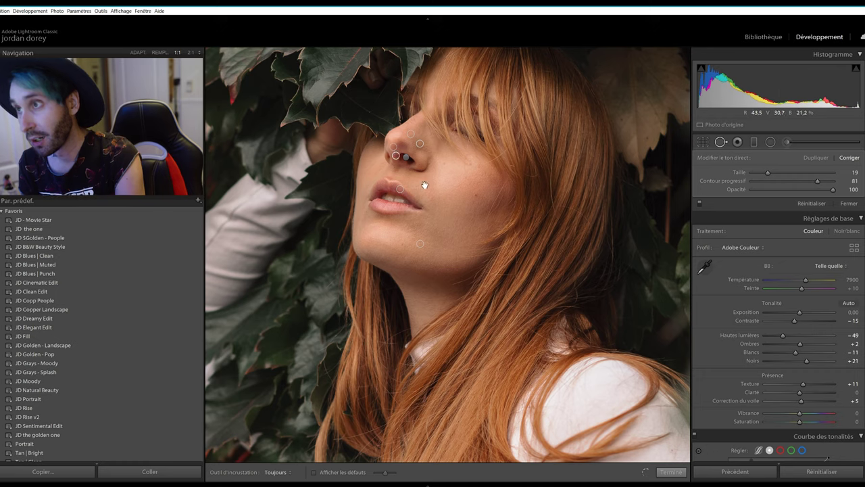
Step: Heal the nose-bridge, jaw and cheek blemishes, finish, and fit the photo in view
{"action": "left_click", "coordinate": [412, 146]}
{"action": "left_click_drag", "start_coordinate": [411, 146], "coordinate": [396, 157]}
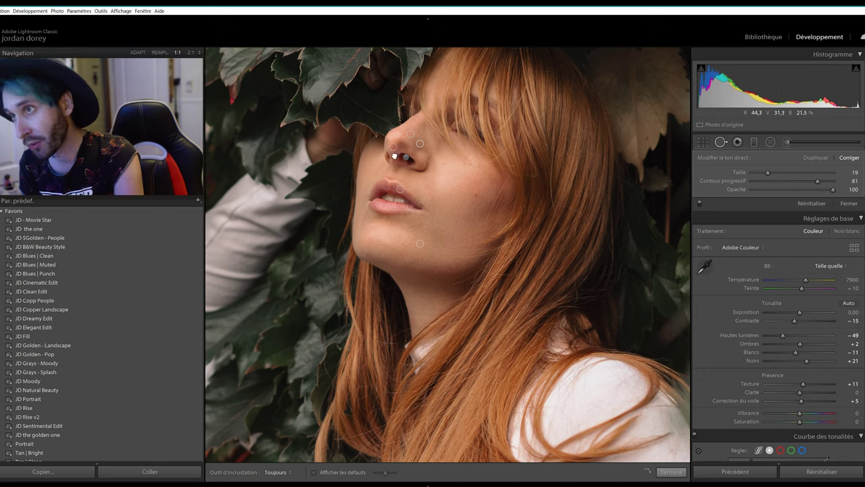
{"action": "left_click", "coordinate": [448, 265]}
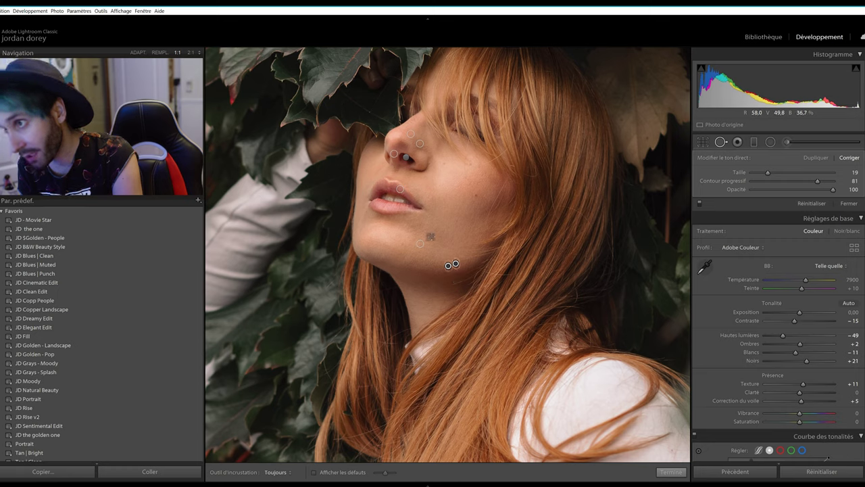
{"action": "left_click", "coordinate": [436, 235]}
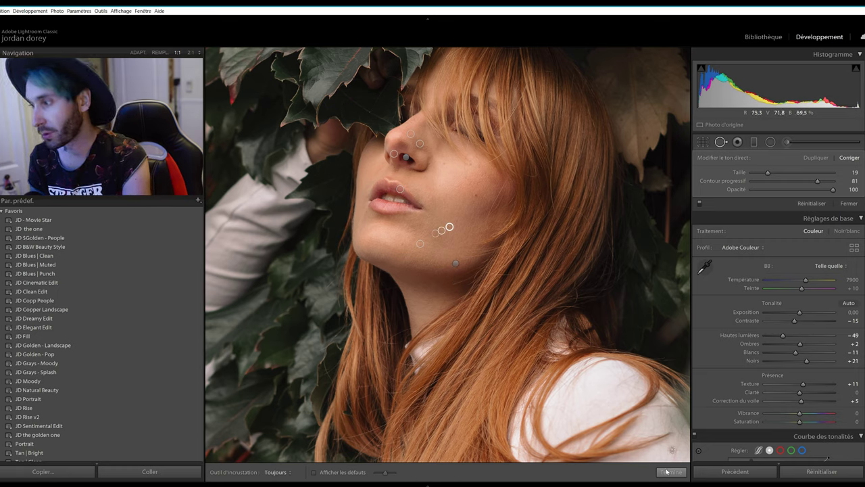
{"action": "left_click", "coordinate": [668, 472]}
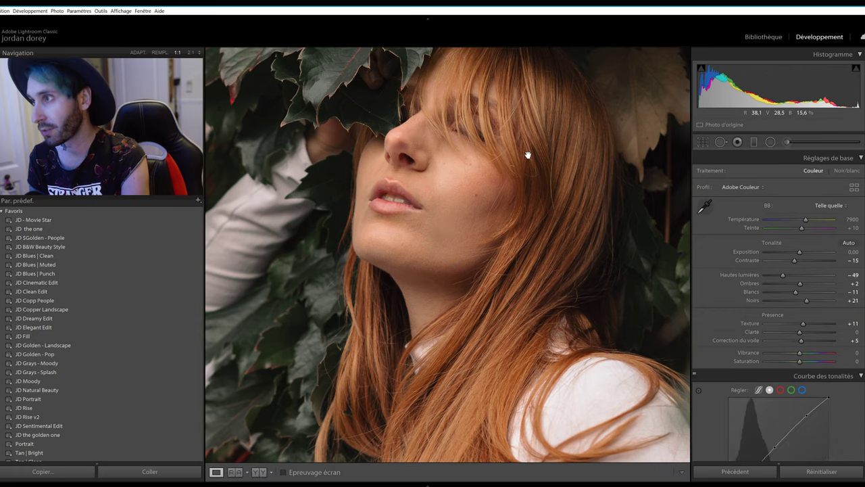
{"action": "left_click", "coordinate": [528, 158]}
{"action": "left_click", "coordinate": [770, 141]}
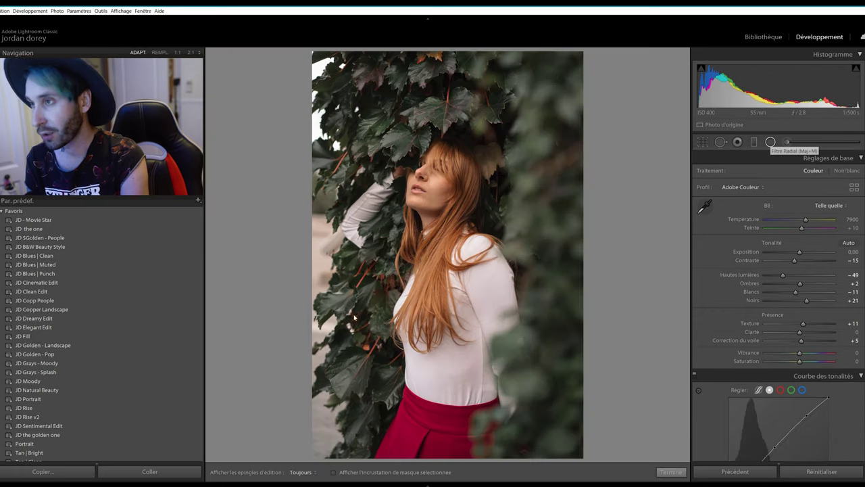
Step: Draw a large oval radial filter around the woman, shifted down and right
{"action": "left_click_drag", "start_coordinate": [434, 262], "coordinate": [526, 406]}
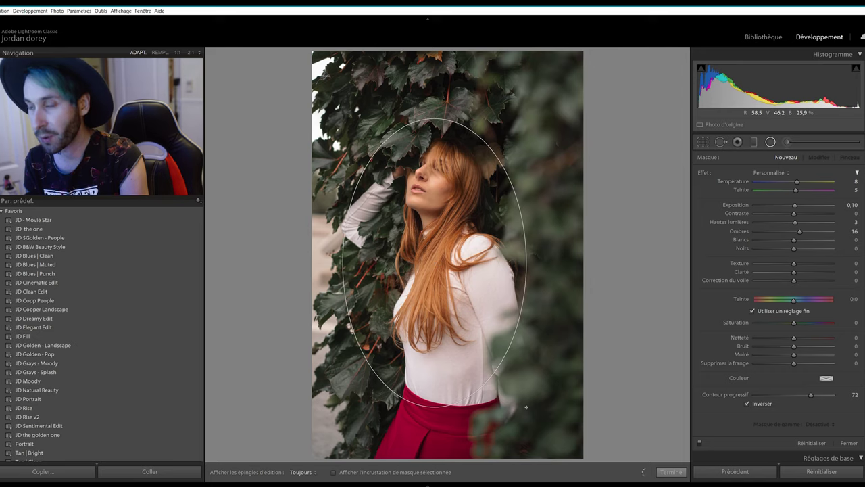
{"action": "left_click_drag", "start_coordinate": [527, 407], "coordinate": [560, 455]}
{"action": "left_click_drag", "start_coordinate": [433, 176], "coordinate": [449, 202]}
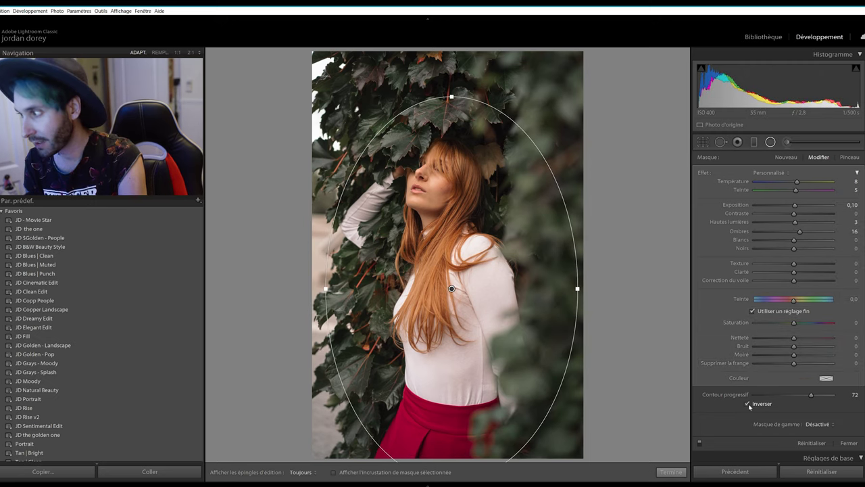
Step: Make the radial filter affect the area outside the oval, with feather 30
{"action": "left_click", "coordinate": [340, 475]}
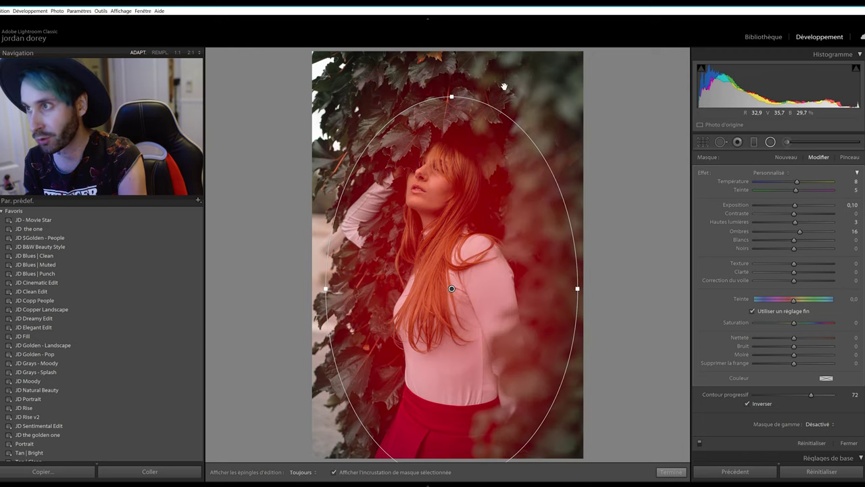
{"action": "left_click", "coordinate": [747, 404]}
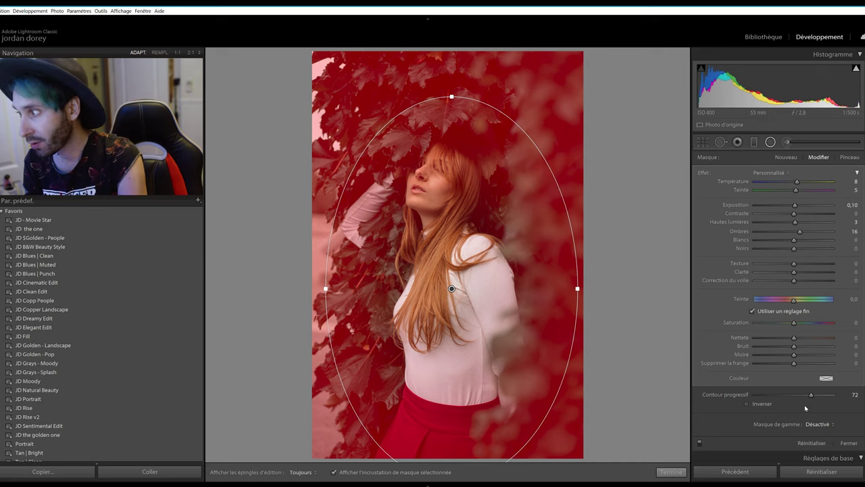
{"action": "left_click_drag", "start_coordinate": [810, 398], "coordinate": [793, 399]}
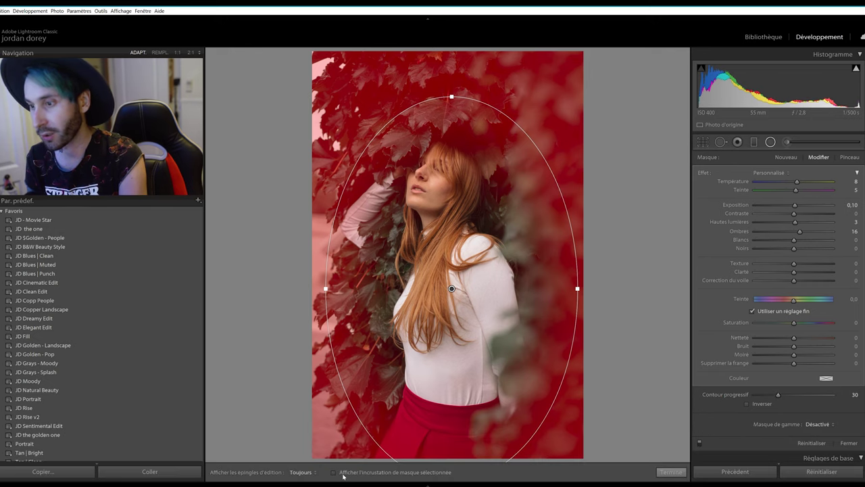
{"action": "left_click", "coordinate": [343, 476]}
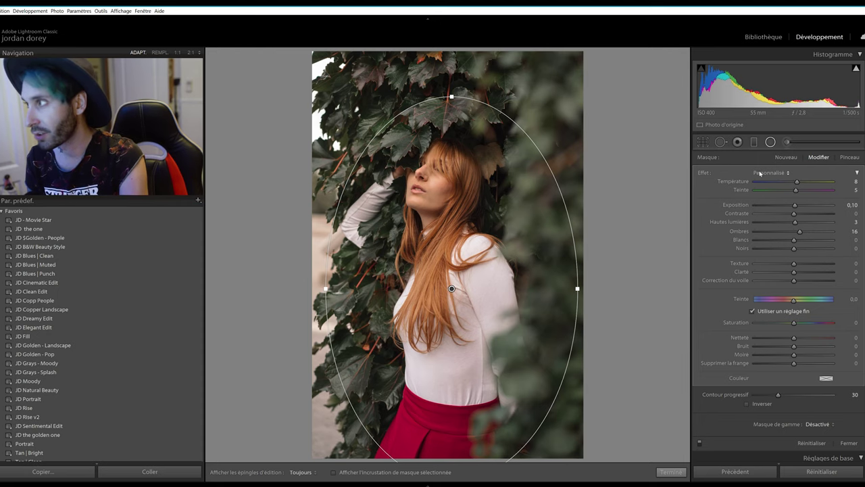
{"action": "left_click", "coordinate": [760, 173]}
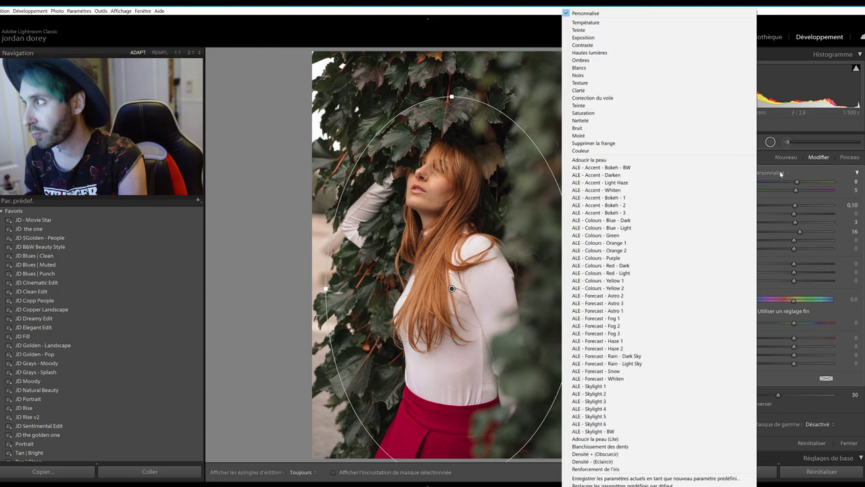
Step: Apply the Densité + (Obscurcir) effect with exposure -0.31 and lowered shadows, then close the filter
{"action": "left_click", "coordinate": [780, 173]}
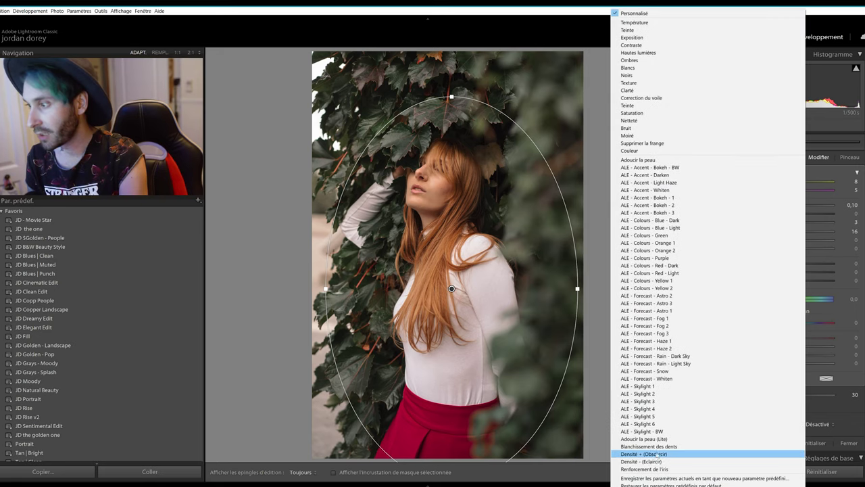
{"action": "left_click", "coordinate": [612, 453]}
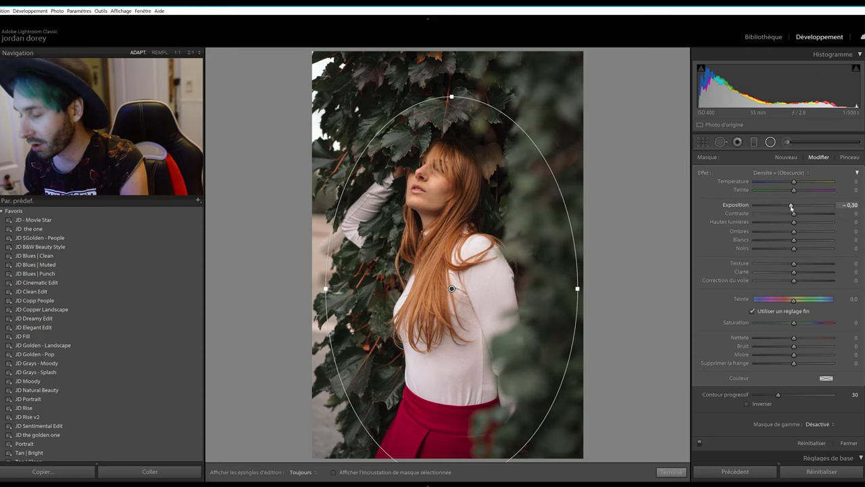
{"action": "left_click_drag", "start_coordinate": [791, 206], "coordinate": [792, 206]}
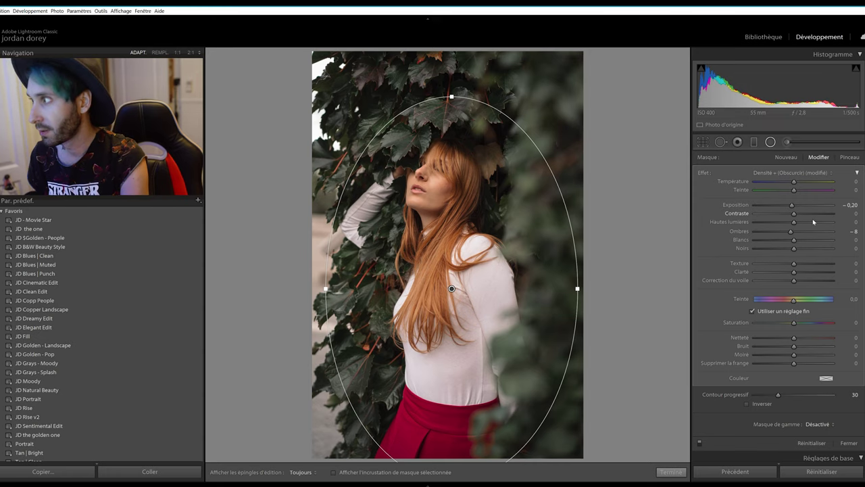
{"action": "left_click_drag", "start_coordinate": [791, 232], "coordinate": [789, 248]}
{"action": "left_click_drag", "start_coordinate": [792, 205], "coordinate": [792, 202]}
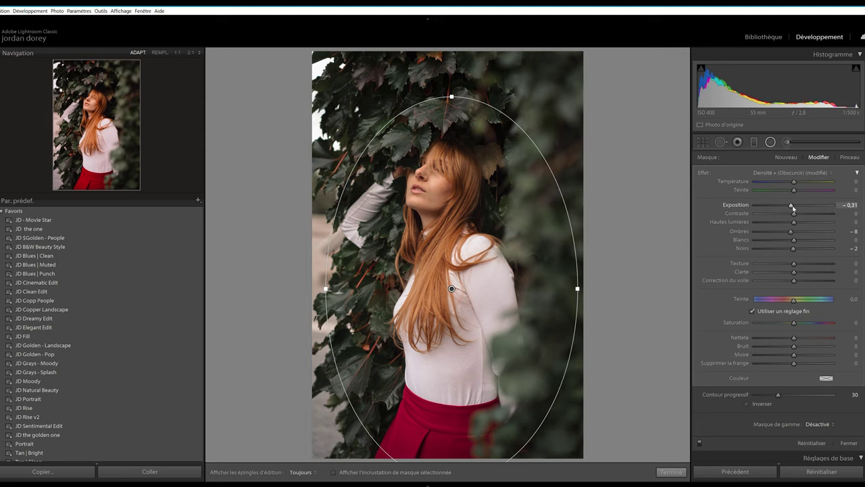
{"action": "left_click", "coordinate": [671, 472]}
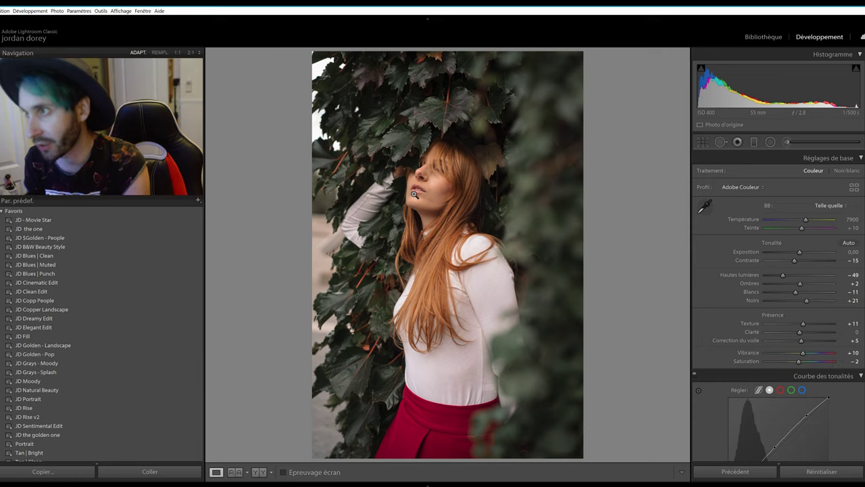
Step: Paint an Adjustment Brush mask over the hair with shadows reset to 0 and brush size 2.8
{"action": "left_click", "coordinate": [786, 140]}
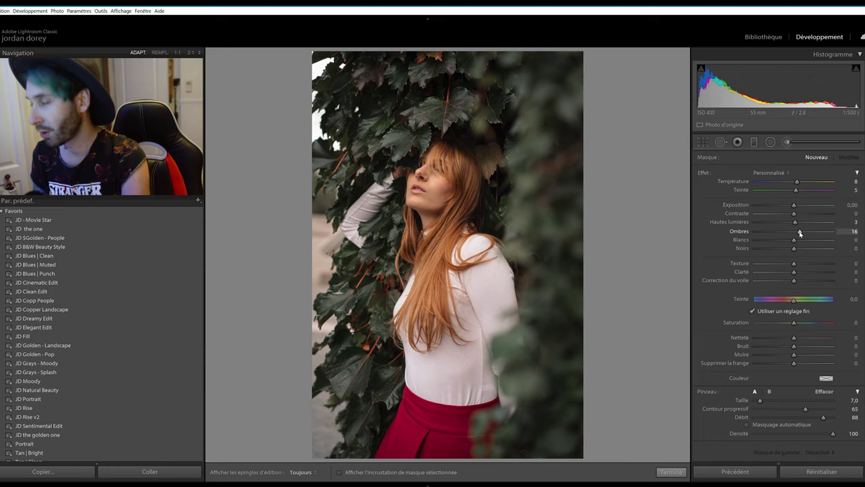
{"action": "double_click", "coordinate": [800, 233]}
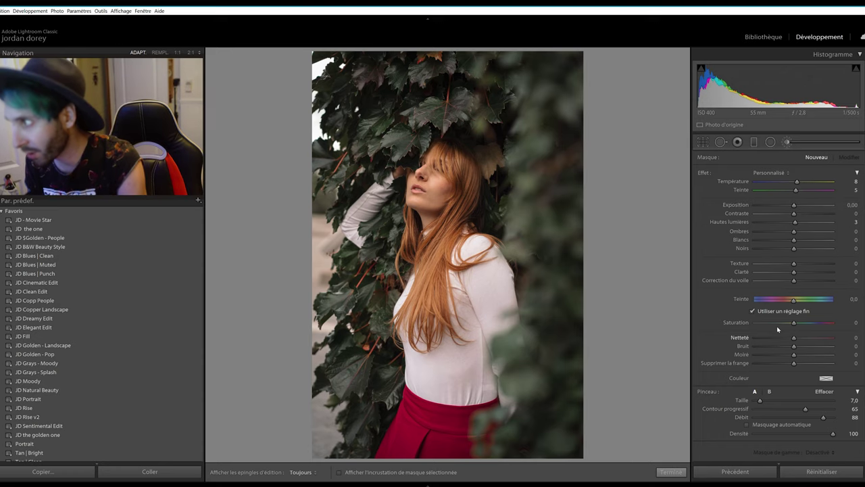
{"action": "left_click", "coordinate": [340, 472]}
{"action": "key", "text": "h"}
{"action": "mouse_move", "coordinate": [422, 324]}
{"action": "left_mouse_down"}
{"action": "mouse_move", "coordinate": [458, 154]}
{"action": "mouse_move", "coordinate": [425, 310]}
{"action": "mouse_move", "coordinate": [437, 291]}
{"action": "mouse_move", "coordinate": [699, 332]}
{"action": "left_mouse_up"}
{"action": "left_click_drag", "start_coordinate": [759, 403], "coordinate": [756, 402]}
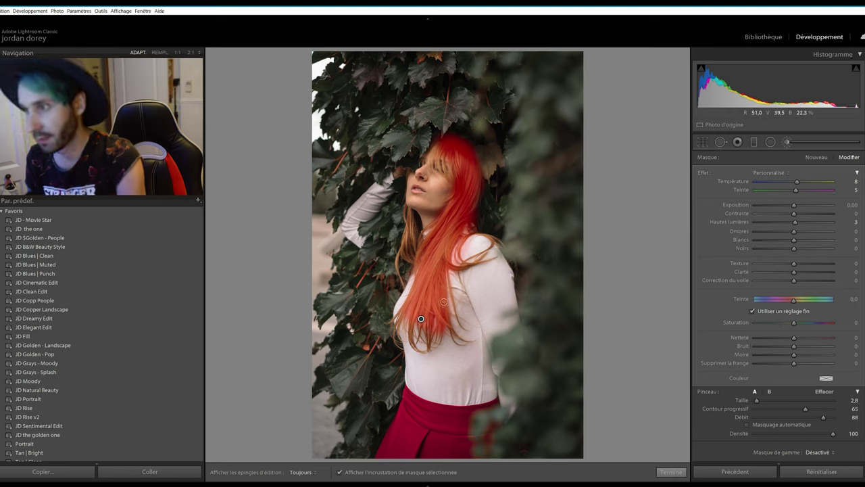
{"action": "key", "text": "h"}
{"action": "key", "text": "h"}
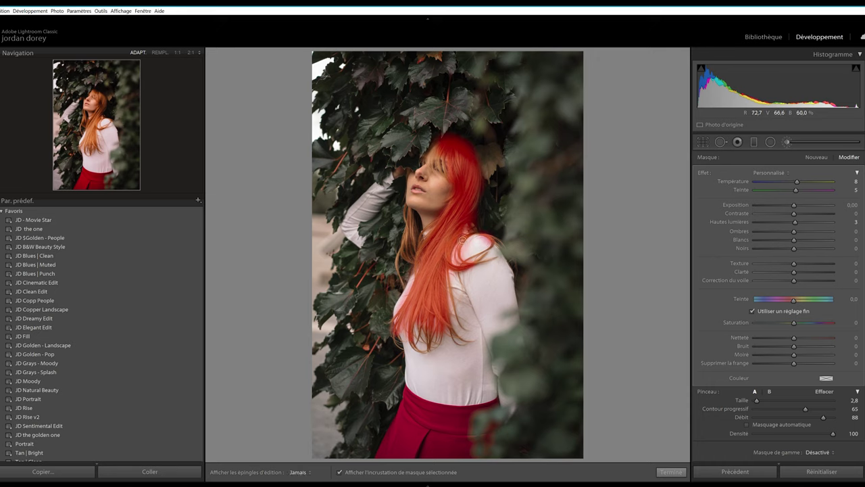
{"action": "key", "text": "k"}
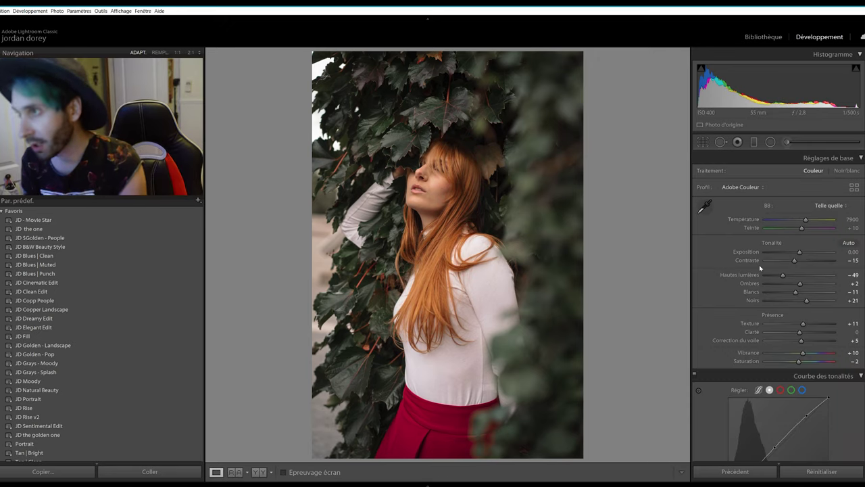
Step: Preview the edited portrait full screen, then show the Before/After side-by-side comparison
{"action": "key", "text": "f"}
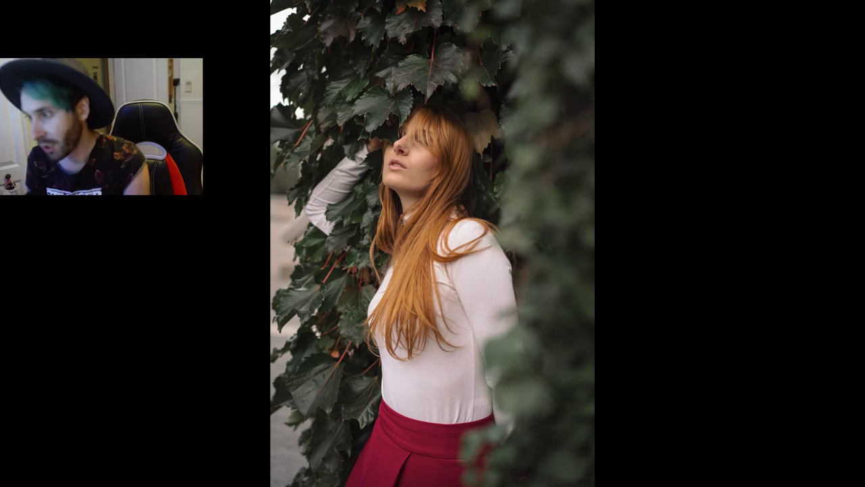
{"action": "key", "text": "f"}
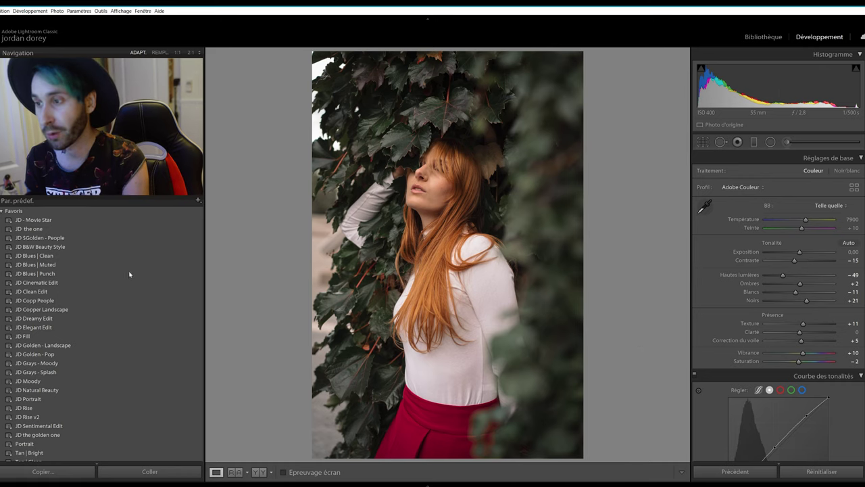
{"action": "left_click", "coordinate": [259, 473]}
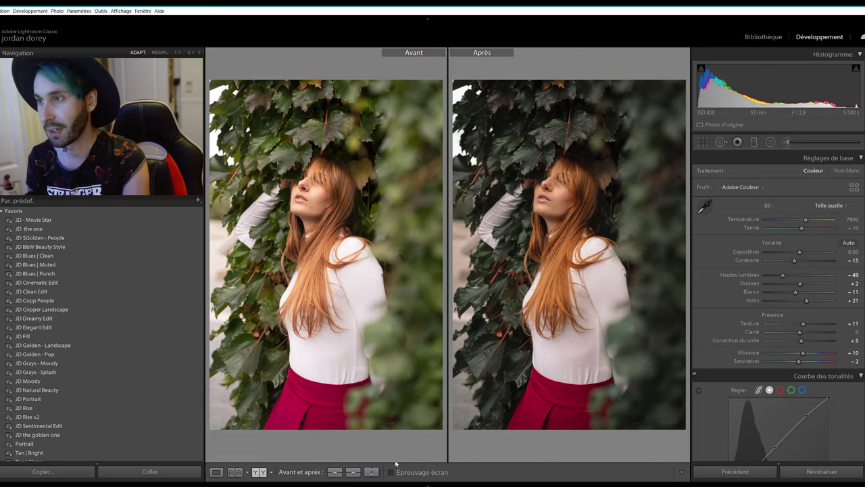